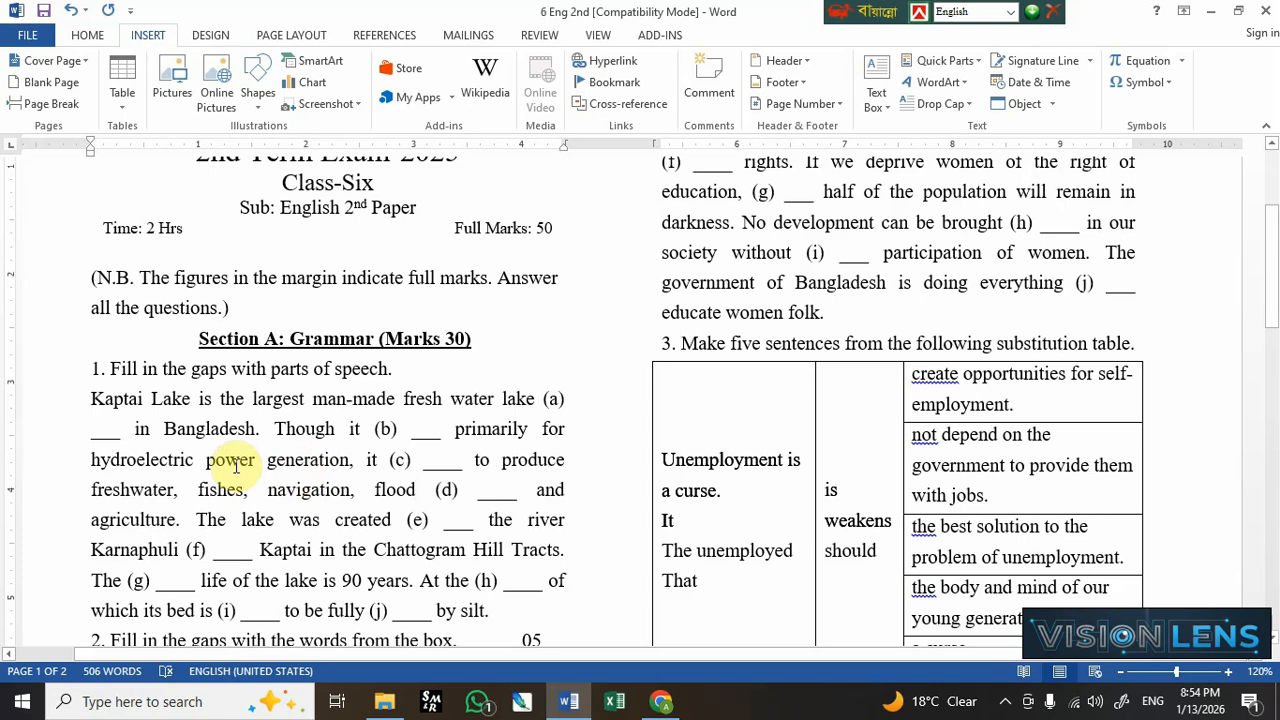
{"action": "left_click_drag", "start_coordinate": [199, 399], "coordinate": [350, 429]}
{"action": "scroll", "coordinate": [358, 433], "scroll_direction": "up", "scroll_amount": 1}
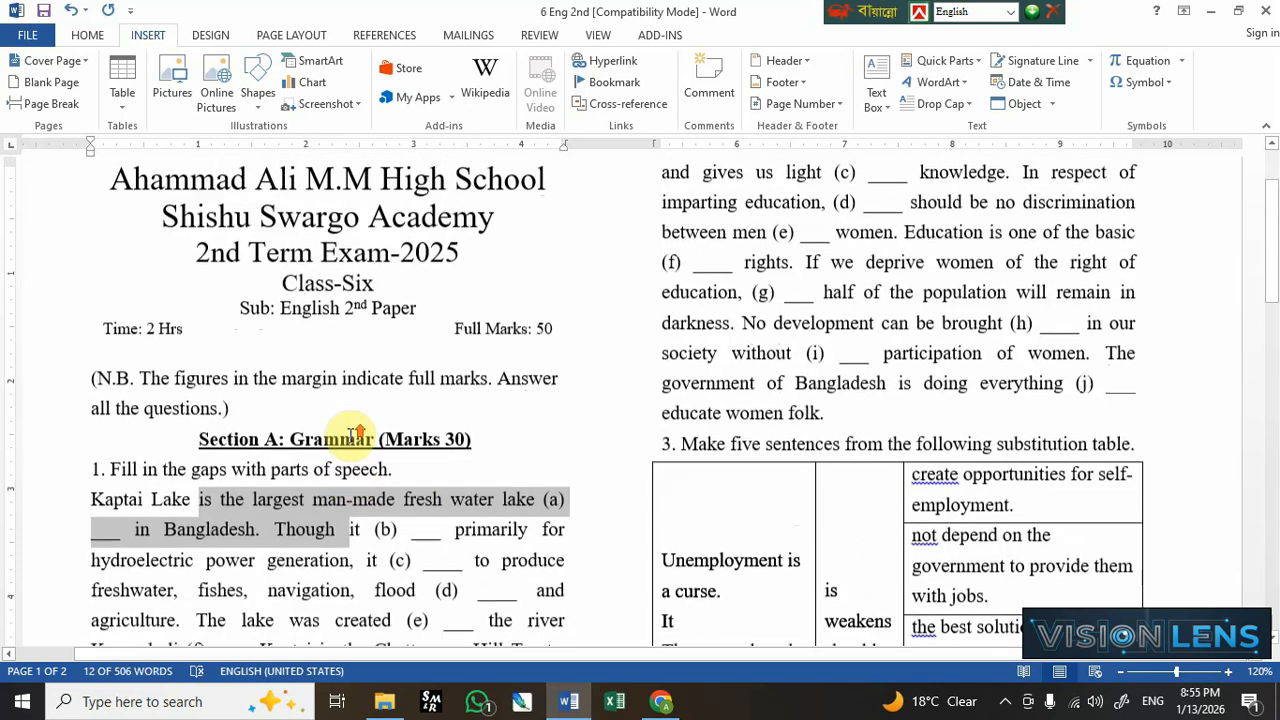
{"action": "scroll", "coordinate": [360, 440], "scroll_direction": "down", "scroll_amount": 1}
{"action": "left_click", "coordinate": [353, 489]}
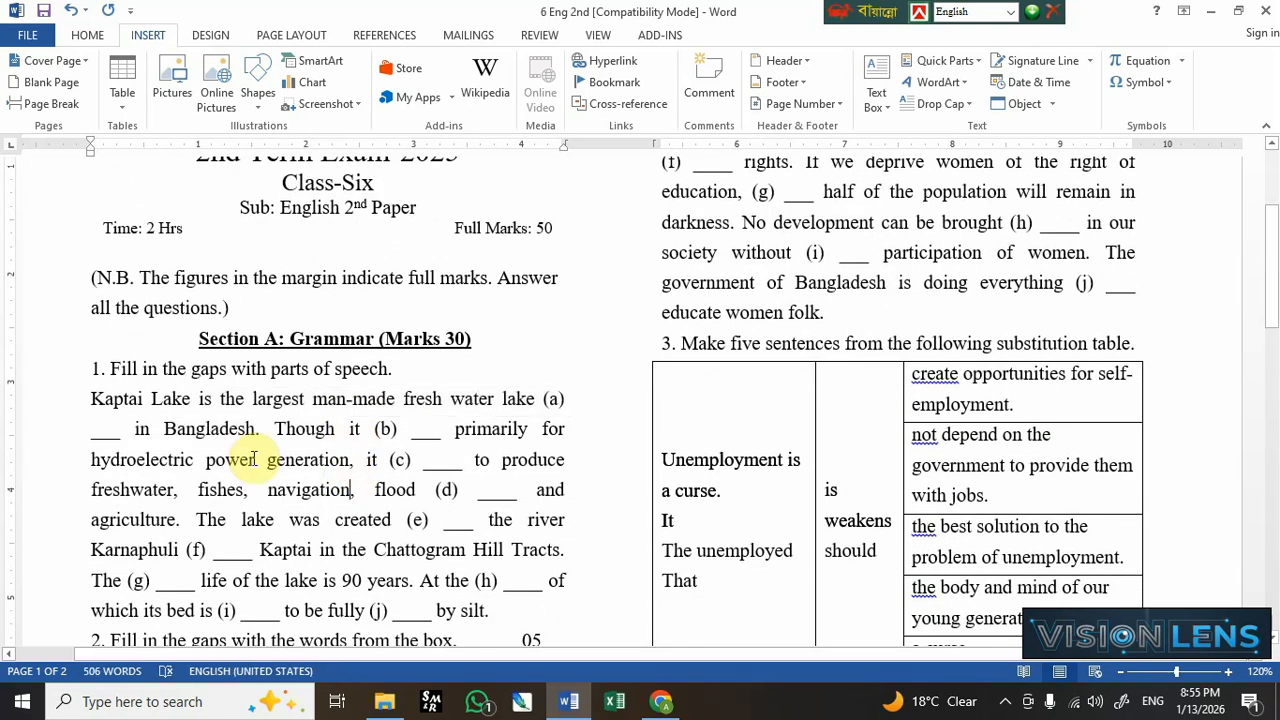
{"action": "left_click_drag", "start_coordinate": [268, 459], "coordinate": [349, 466]}
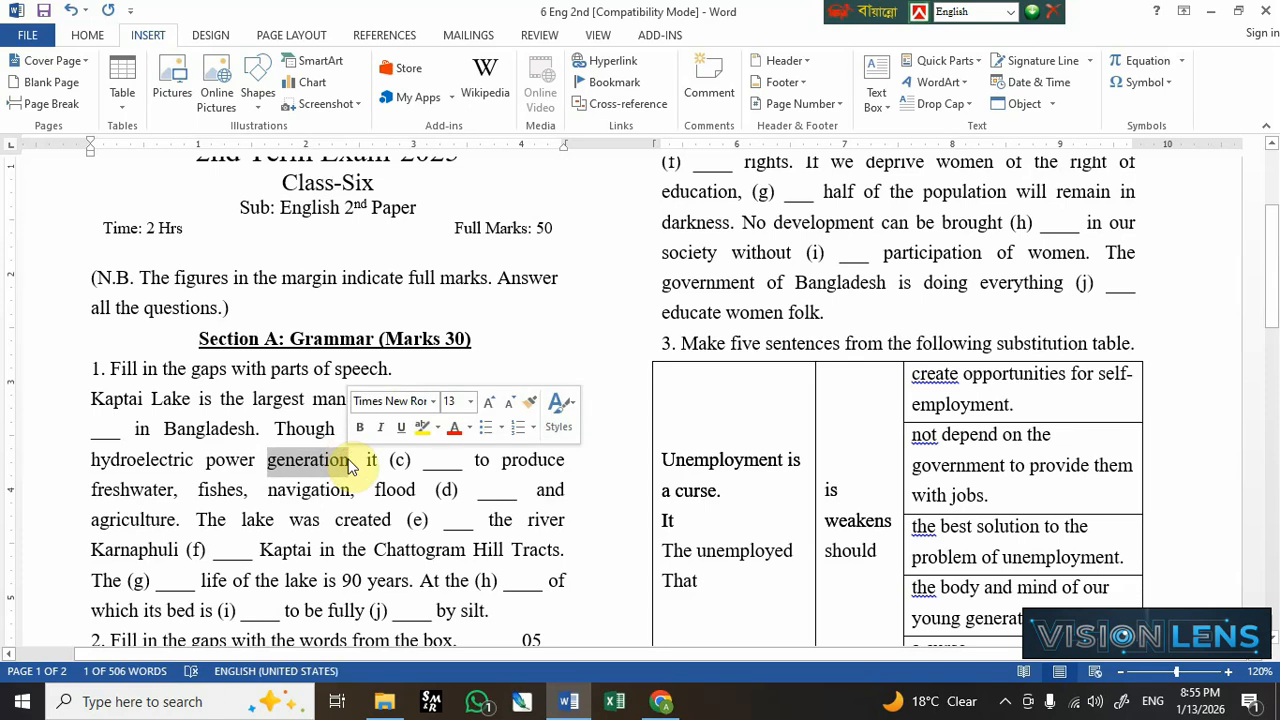
{"action": "left_click", "coordinate": [329, 491]}
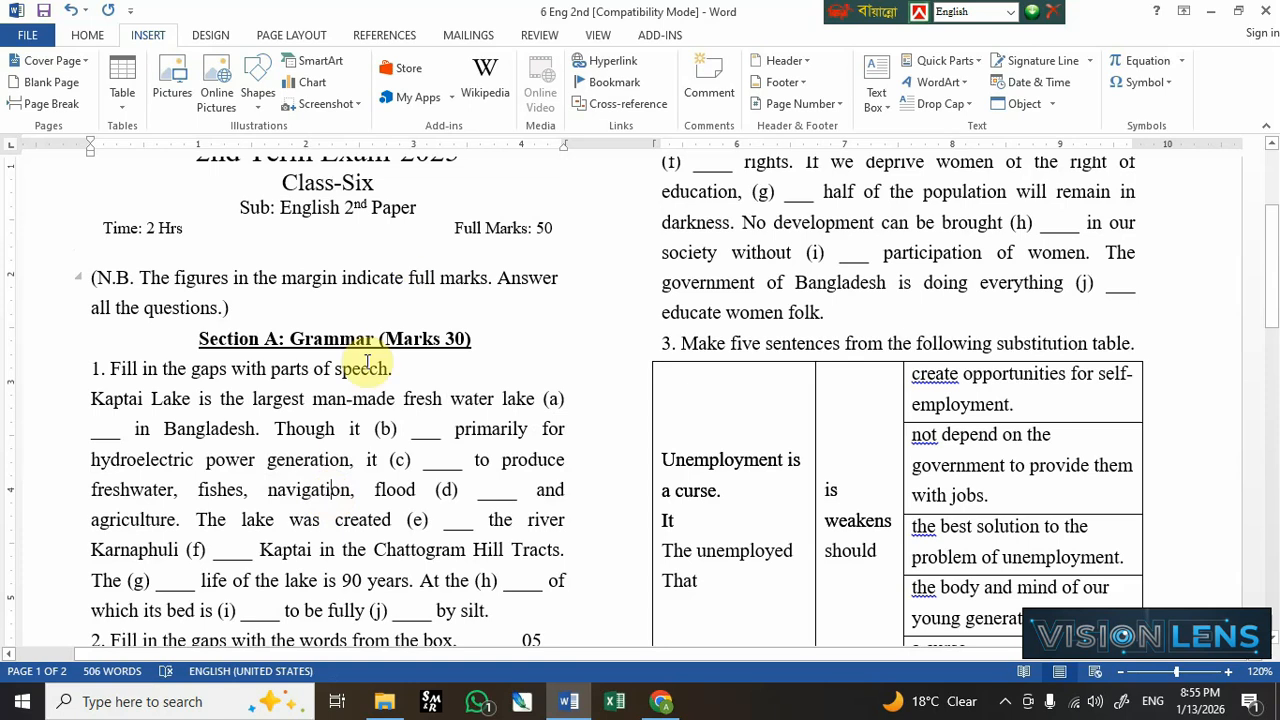
{"action": "left_click_drag", "start_coordinate": [277, 427], "coordinate": [334, 441]}
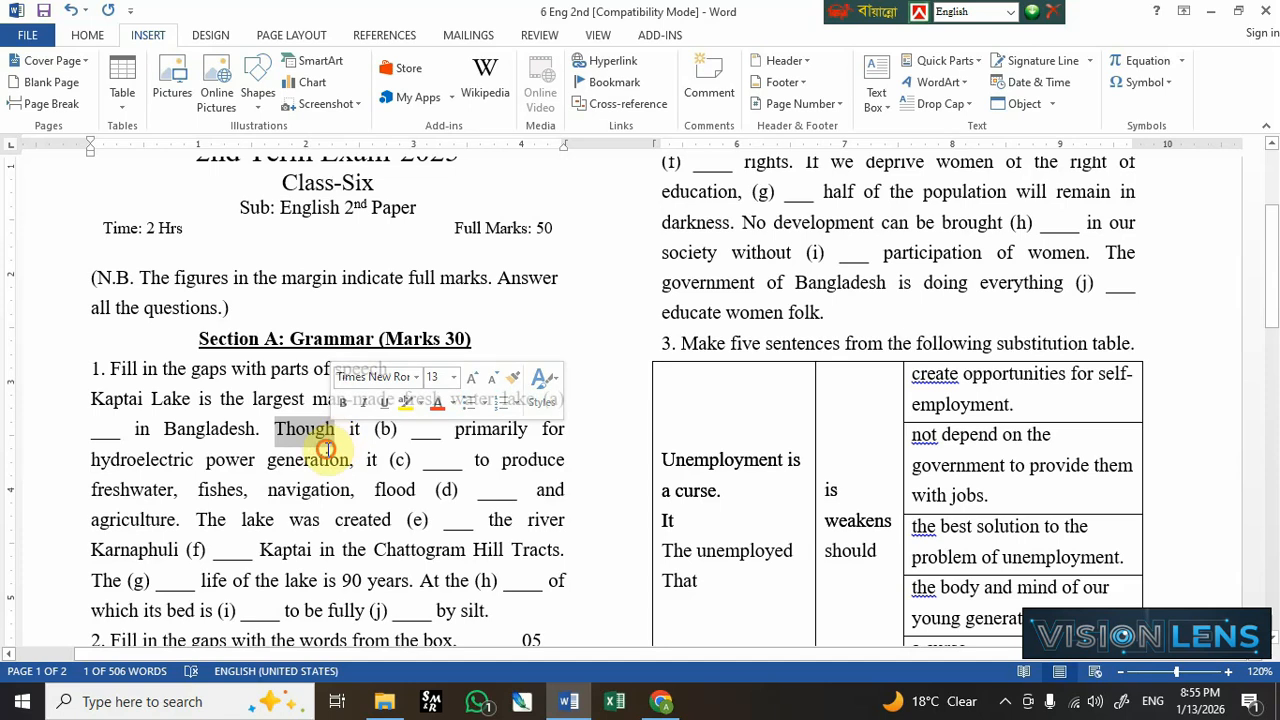
{"action": "left_click", "coordinate": [331, 438]}
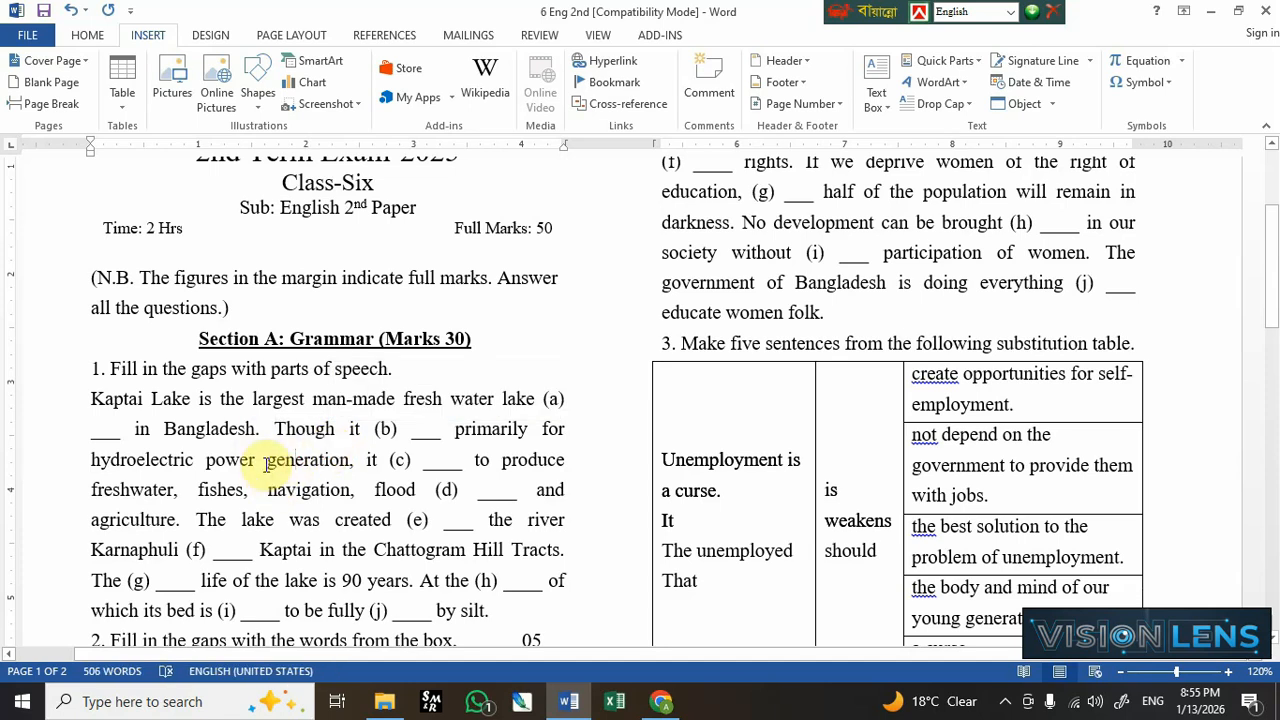
Select the word "generation" in question 1 and delete the existing bookmarks Edit2 and Edit1
{"action": "left_click_drag", "start_coordinate": [267, 463], "coordinate": [352, 460]}
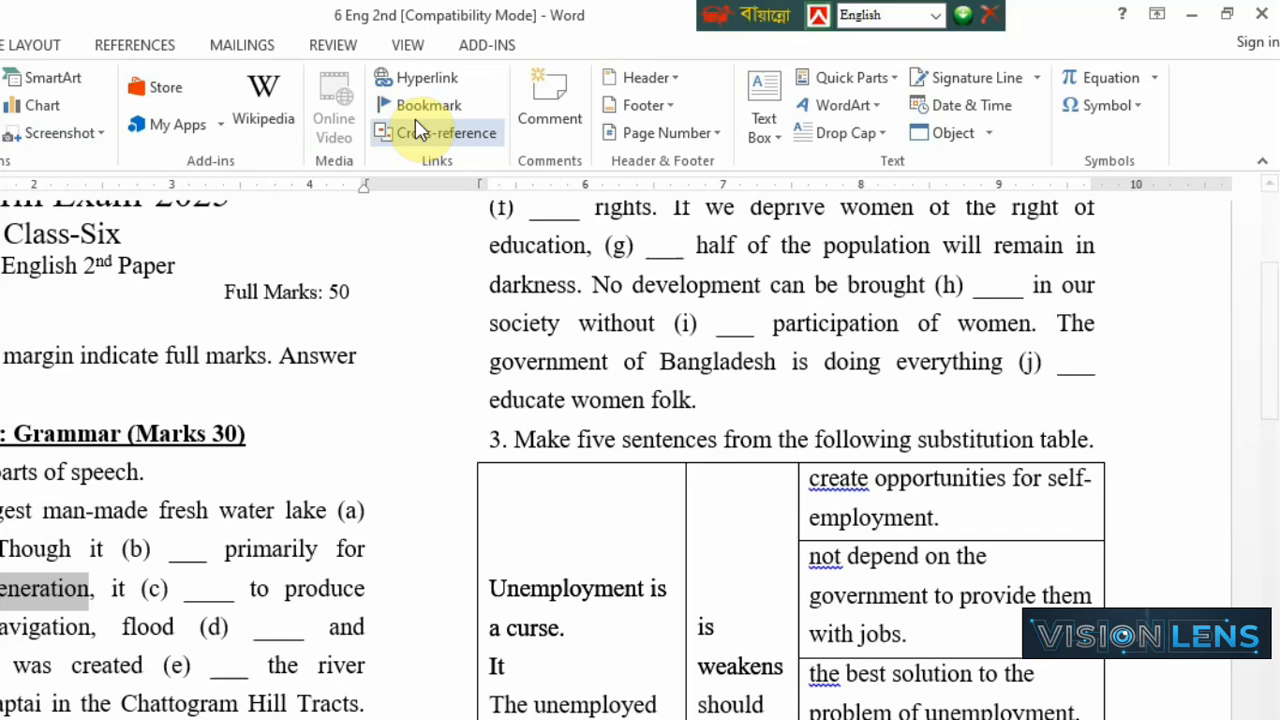
{"action": "left_click", "coordinate": [607, 85]}
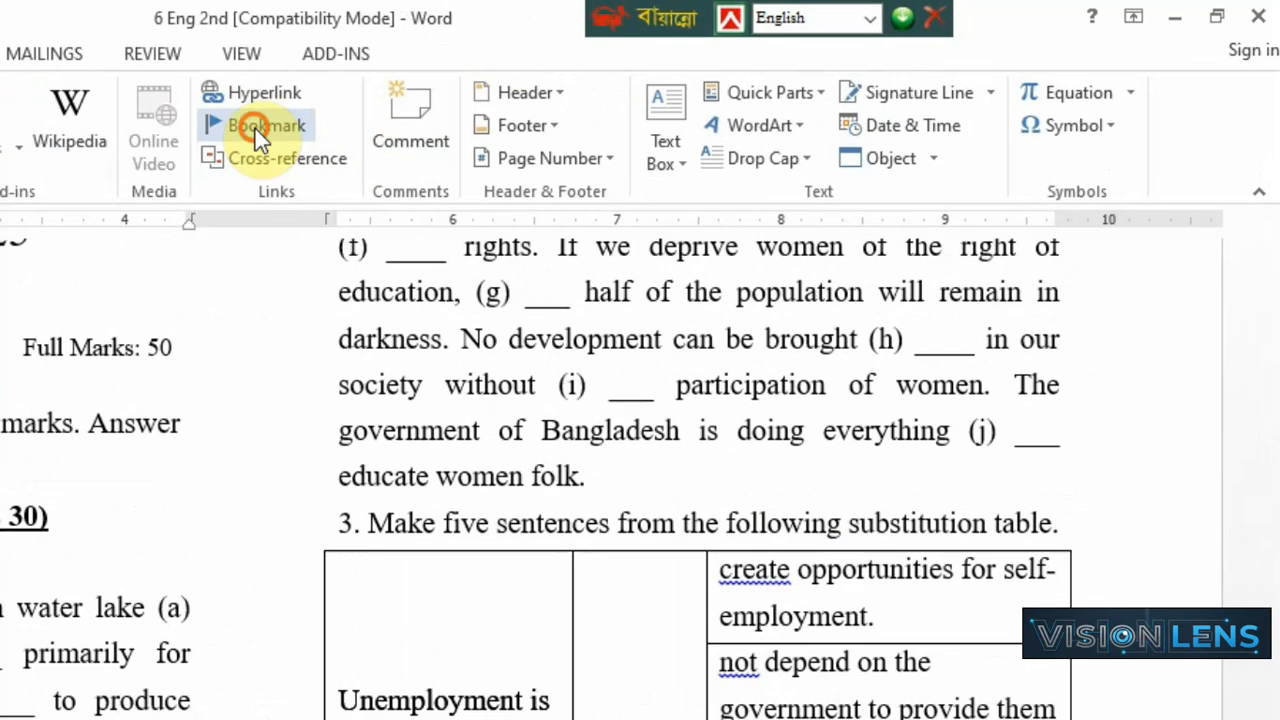
{"action": "left_click_drag", "start_coordinate": [230, 278], "coordinate": [246, 294]}
{"action": "left_click", "coordinate": [491, 405]}
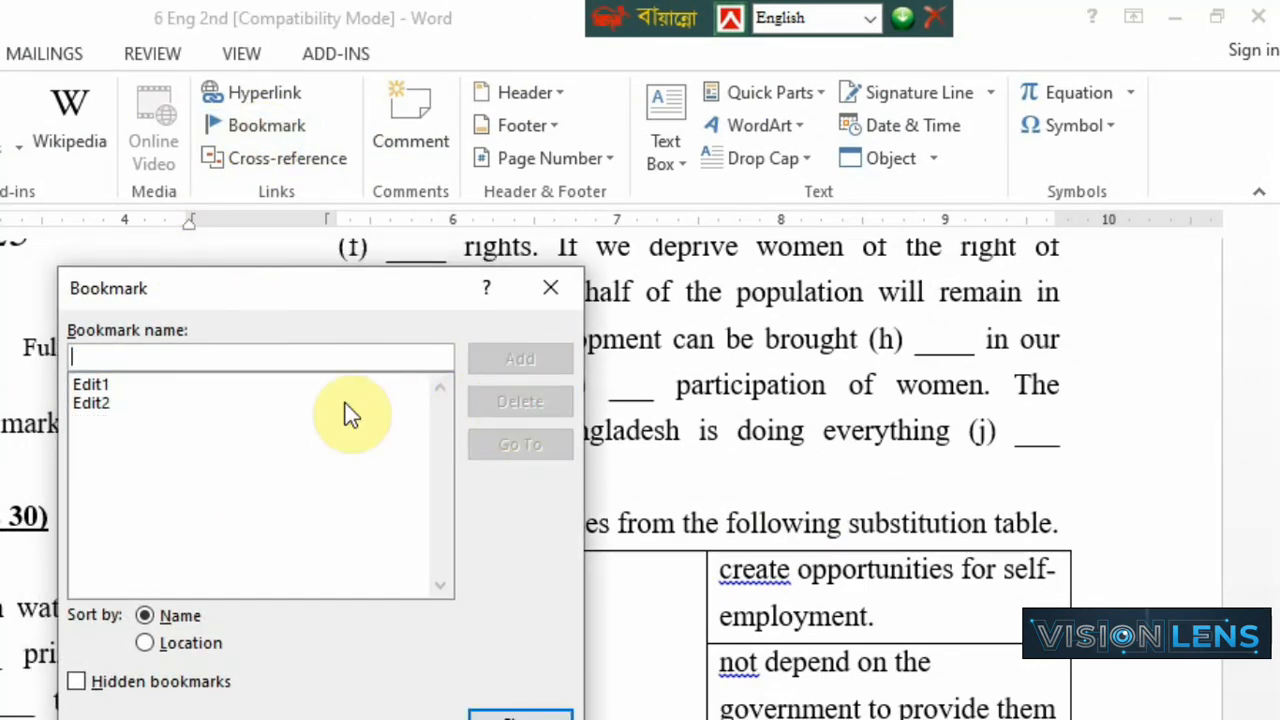
{"action": "left_click", "coordinate": [100, 402]}
{"action": "left_click", "coordinate": [520, 402]}
{"action": "left_click", "coordinate": [193, 386]}
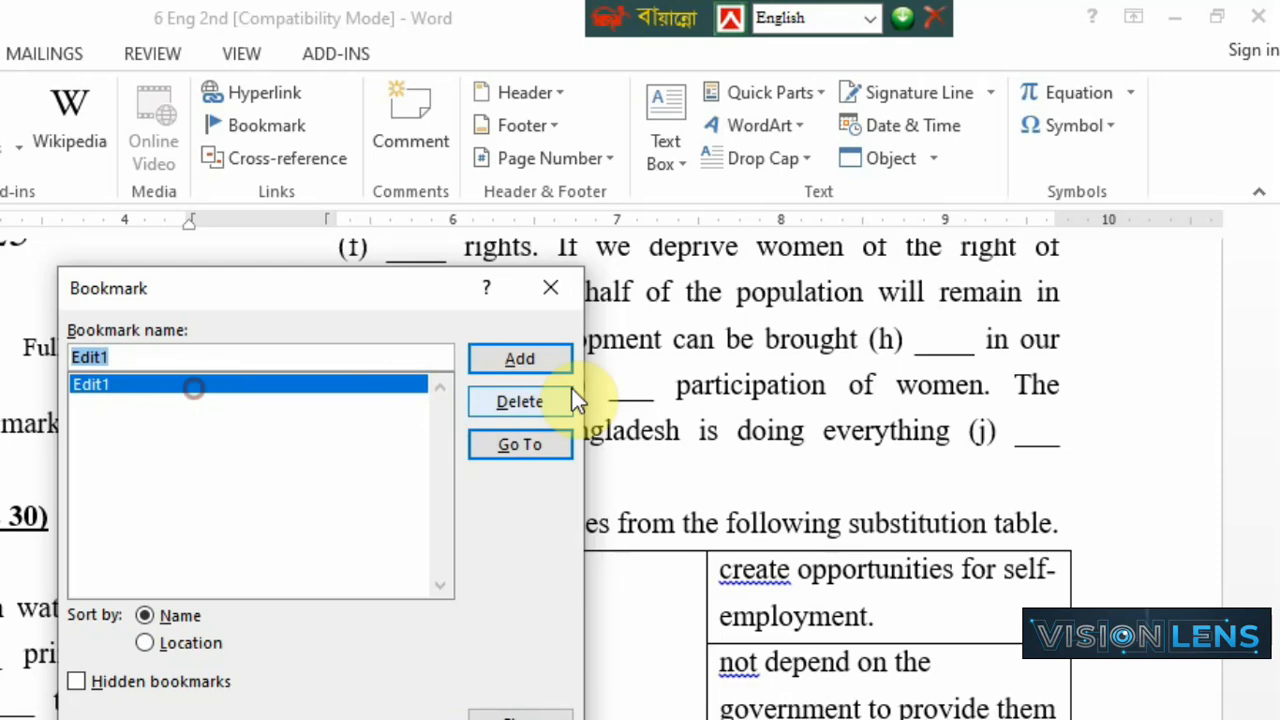
{"action": "left_click", "coordinate": [572, 394]}
Add a bookmark named Edit1 to the selected word "generation"
{"action": "left_click", "coordinate": [188, 354]}
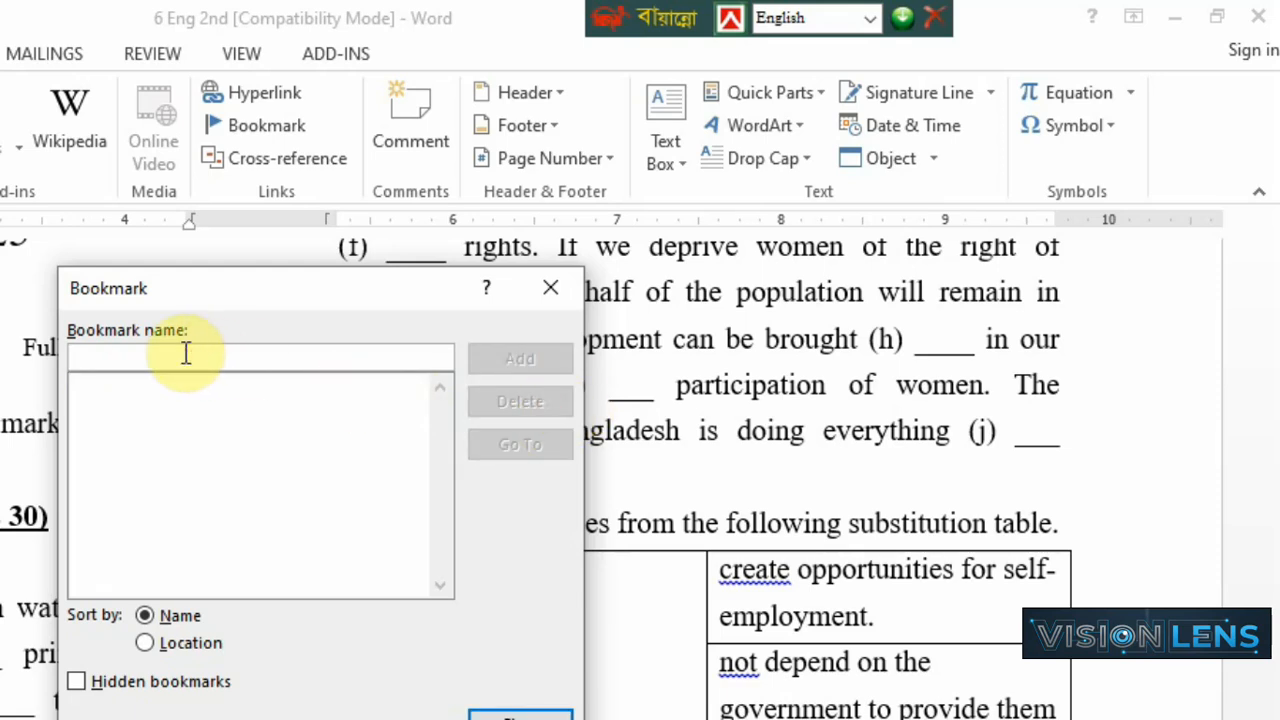
{"action": "type", "text": "Edit1"}
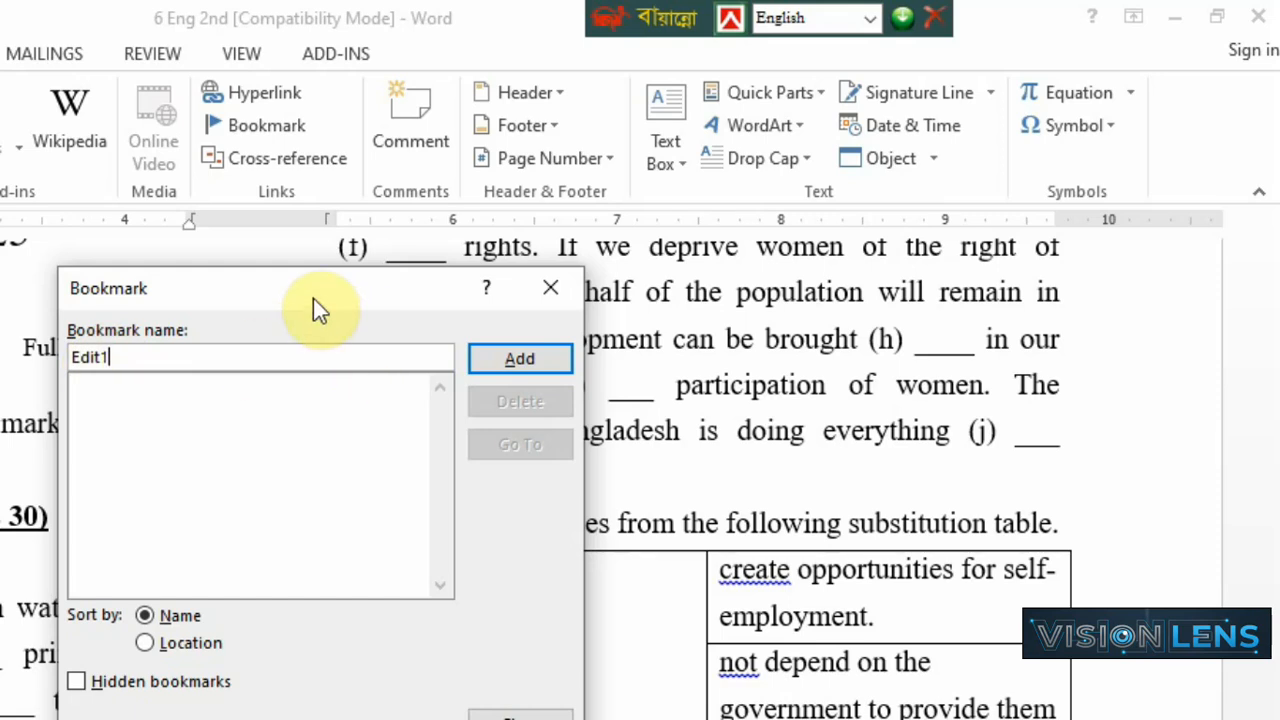
{"action": "left_click", "coordinate": [538, 364]}
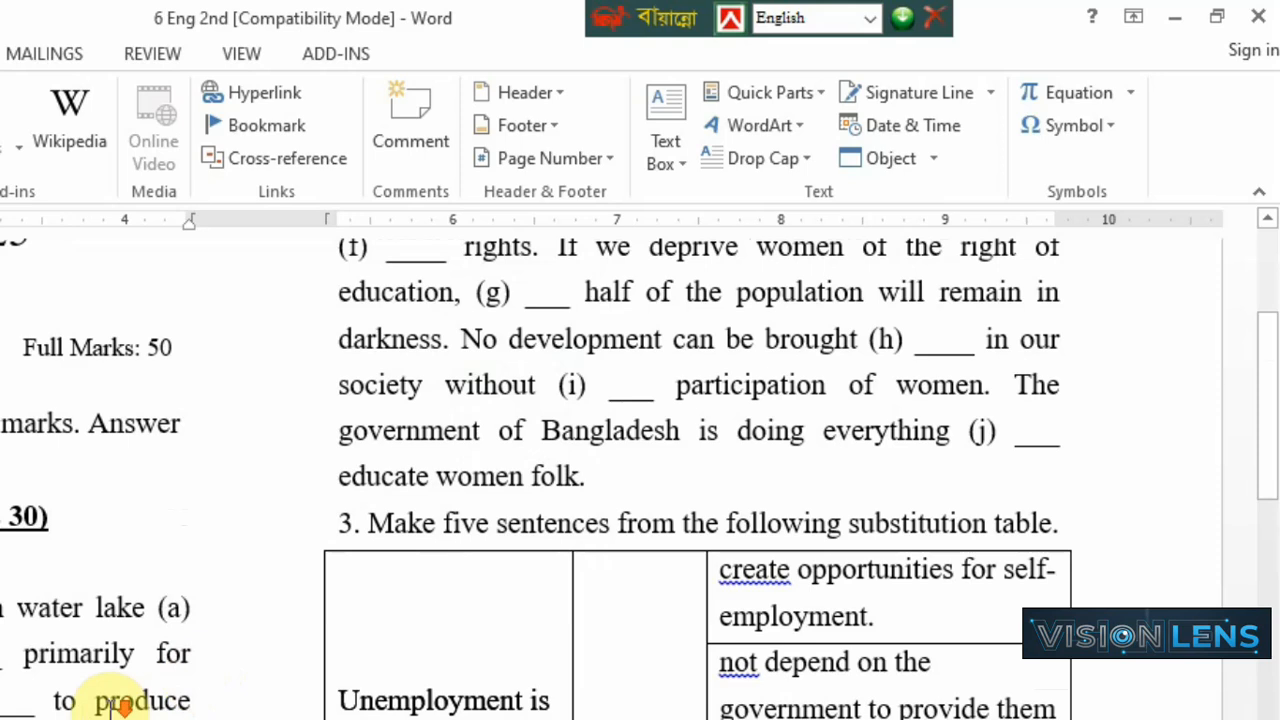
Bookmark the word "Students" in the question 4 passage with the name Edit2
{"action": "scroll", "coordinate": [106, 703], "scroll_direction": "down", "scroll_amount": 4}
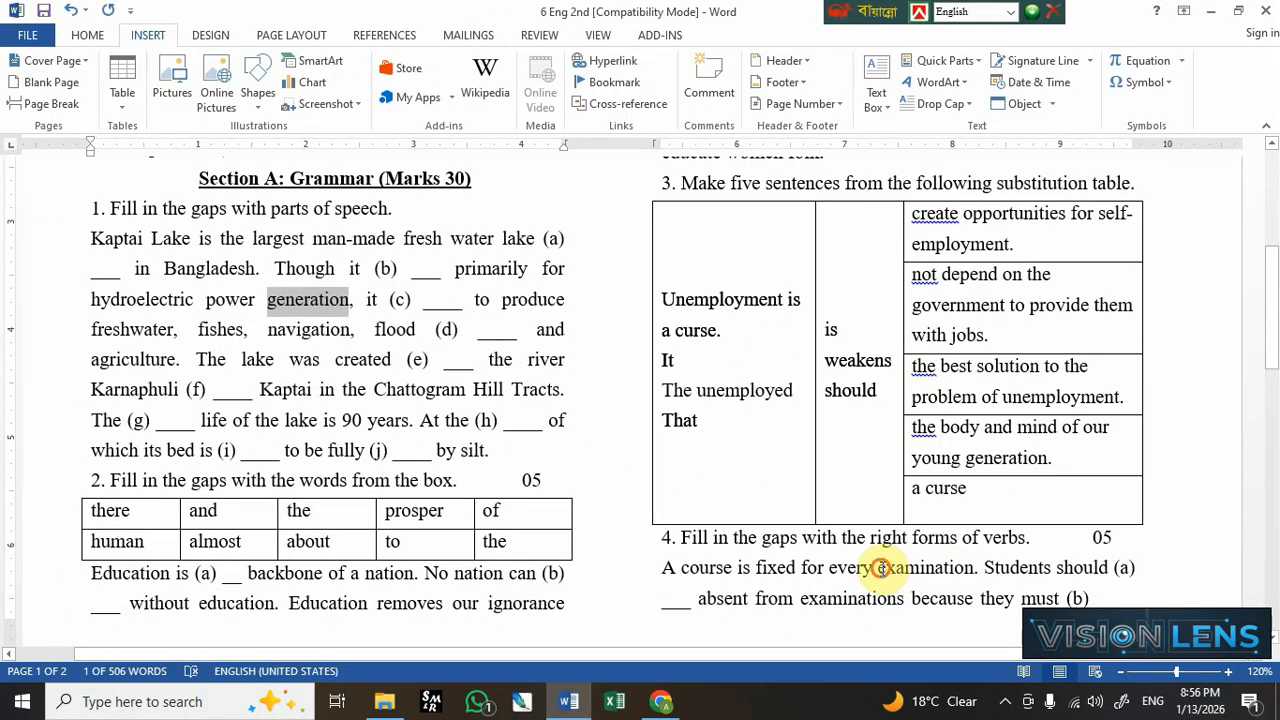
{"action": "left_click_drag", "start_coordinate": [880, 567], "coordinate": [1052, 568]}
{"action": "left_click", "coordinate": [993, 567]}
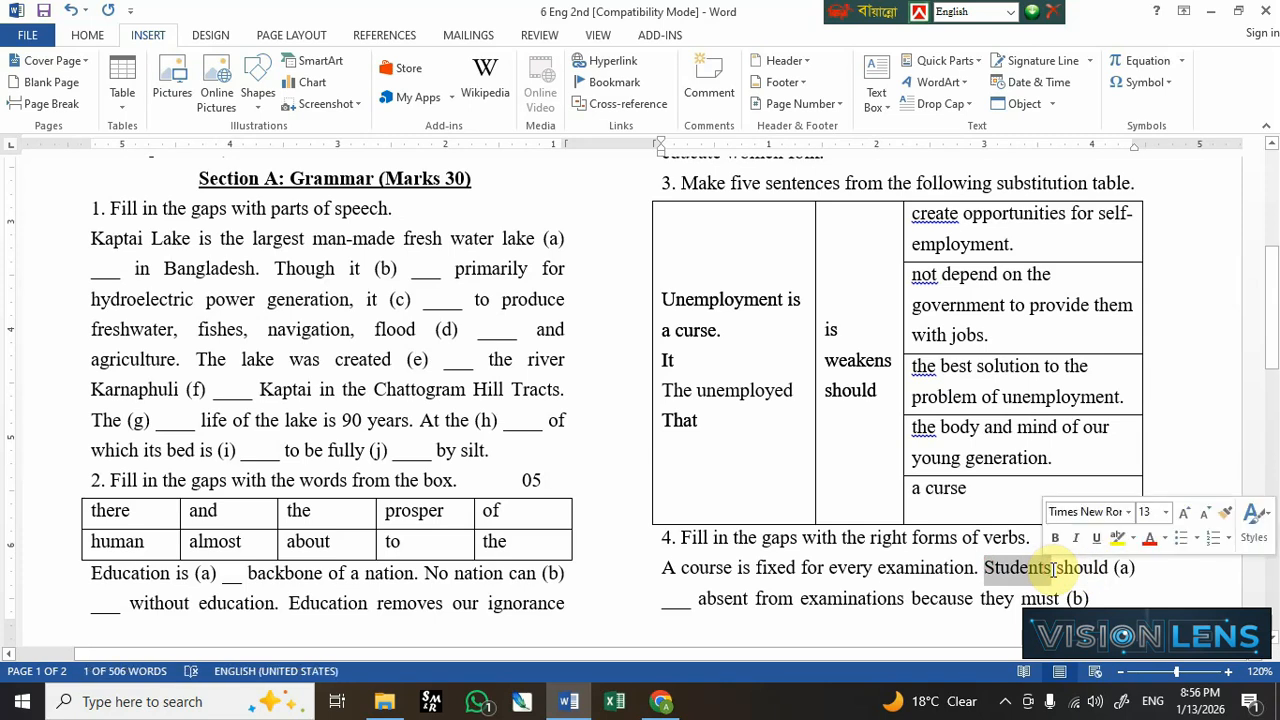
{"action": "left_click", "coordinate": [610, 84]}
{"action": "left_click", "coordinate": [541, 234]}
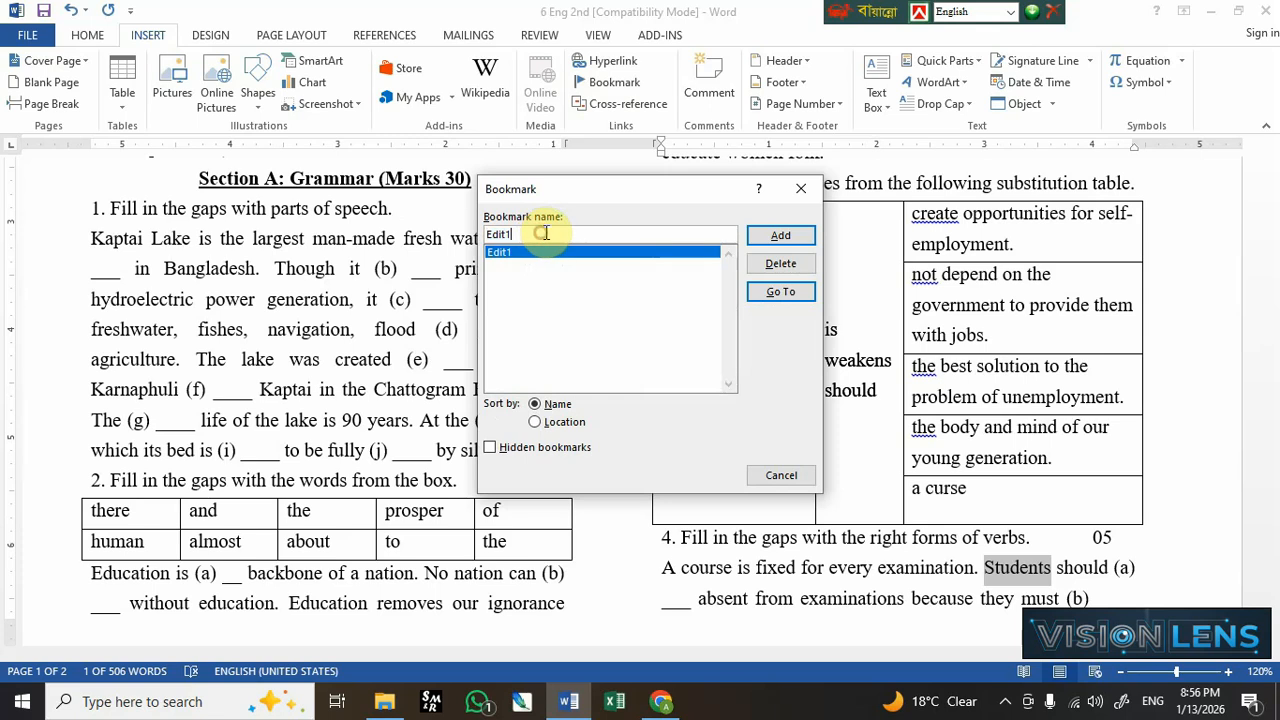
{"action": "key", "text": "BackSpace"}
{"action": "type", "text": "2"}
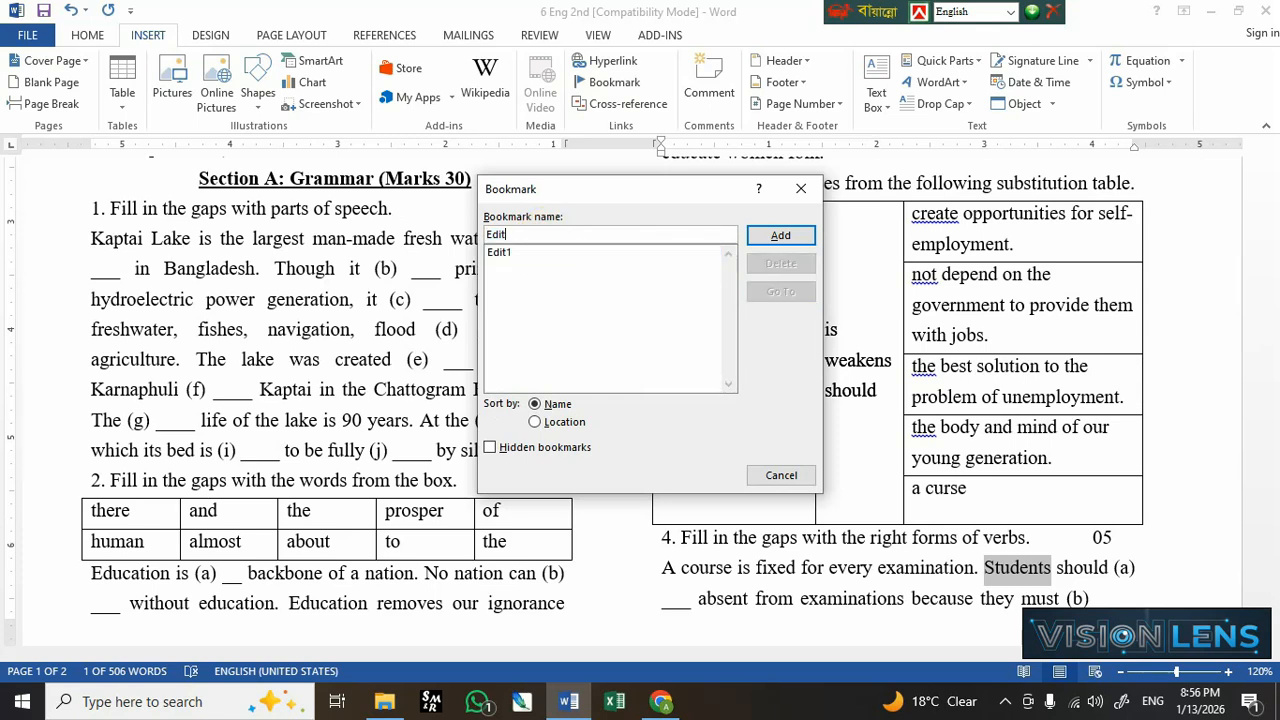
{"action": "left_click", "coordinate": [780, 240]}
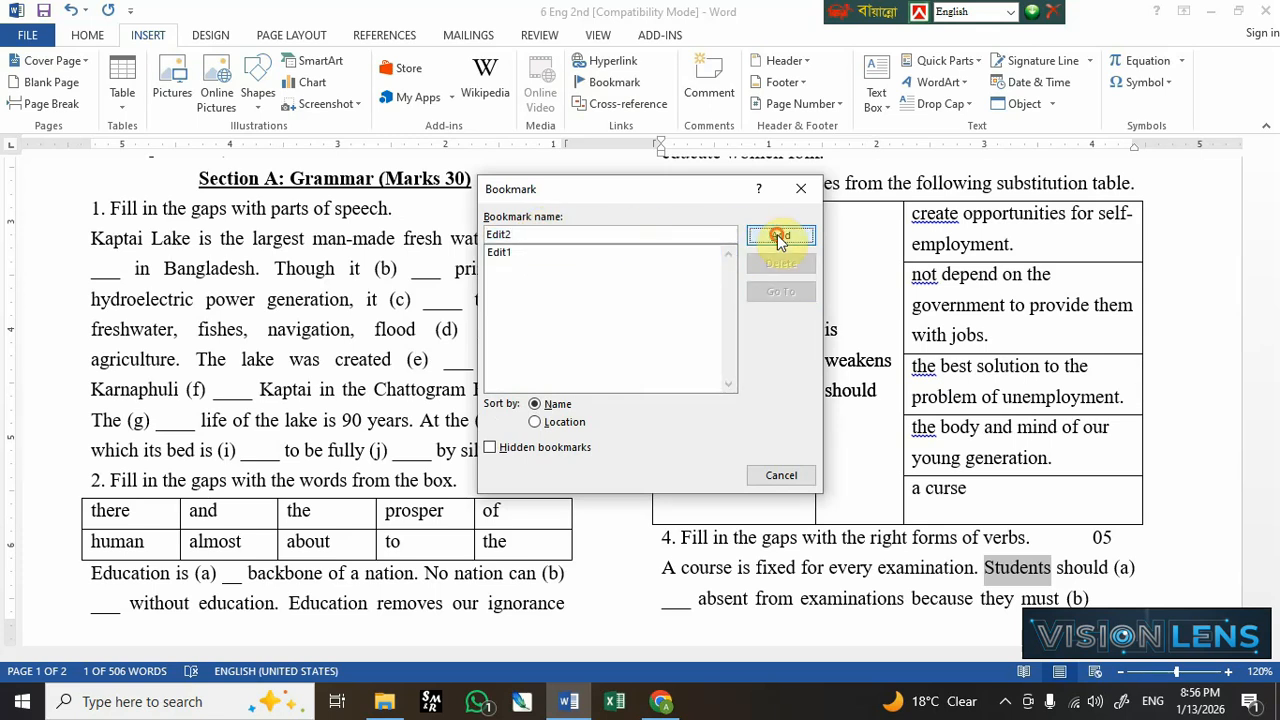
Bookmark the text of sentence (a) in question 5, without its "(Past tense)" note, as Edit3
{"action": "scroll", "coordinate": [663, 490], "scroll_direction": "down", "scroll_amount": 15}
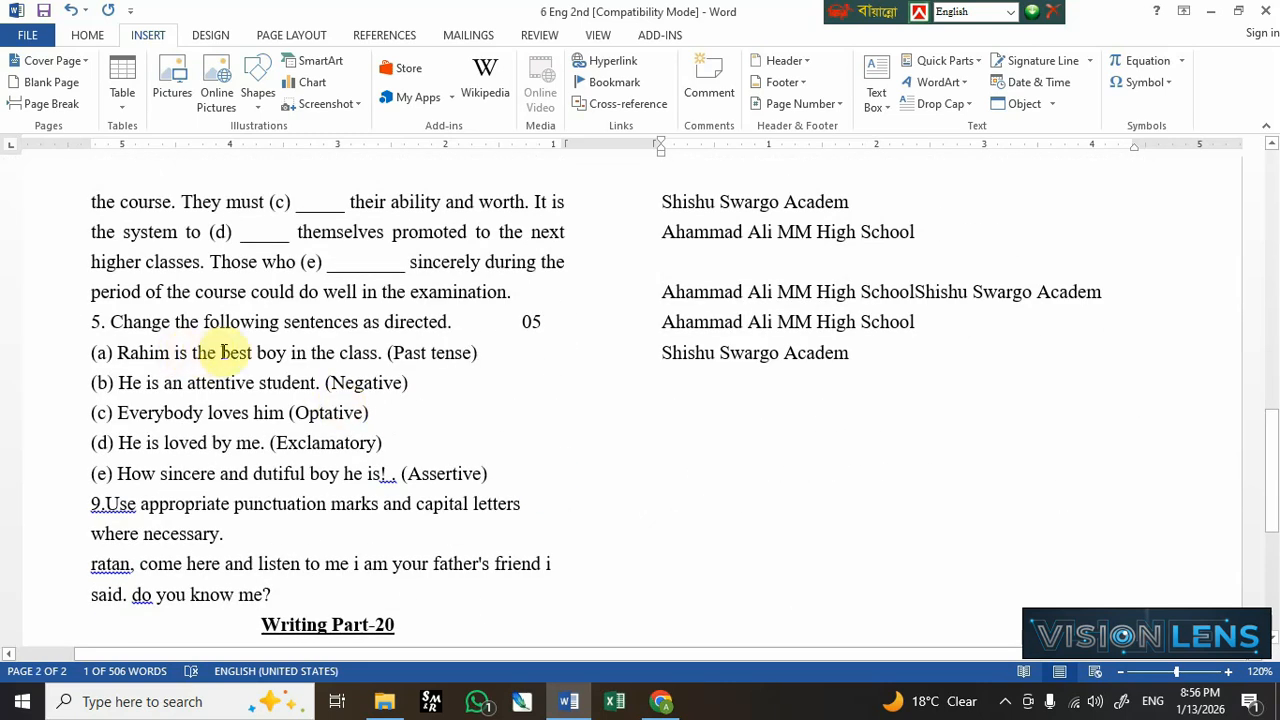
{"action": "left_click_drag", "start_coordinate": [117, 353], "coordinate": [378, 357]}
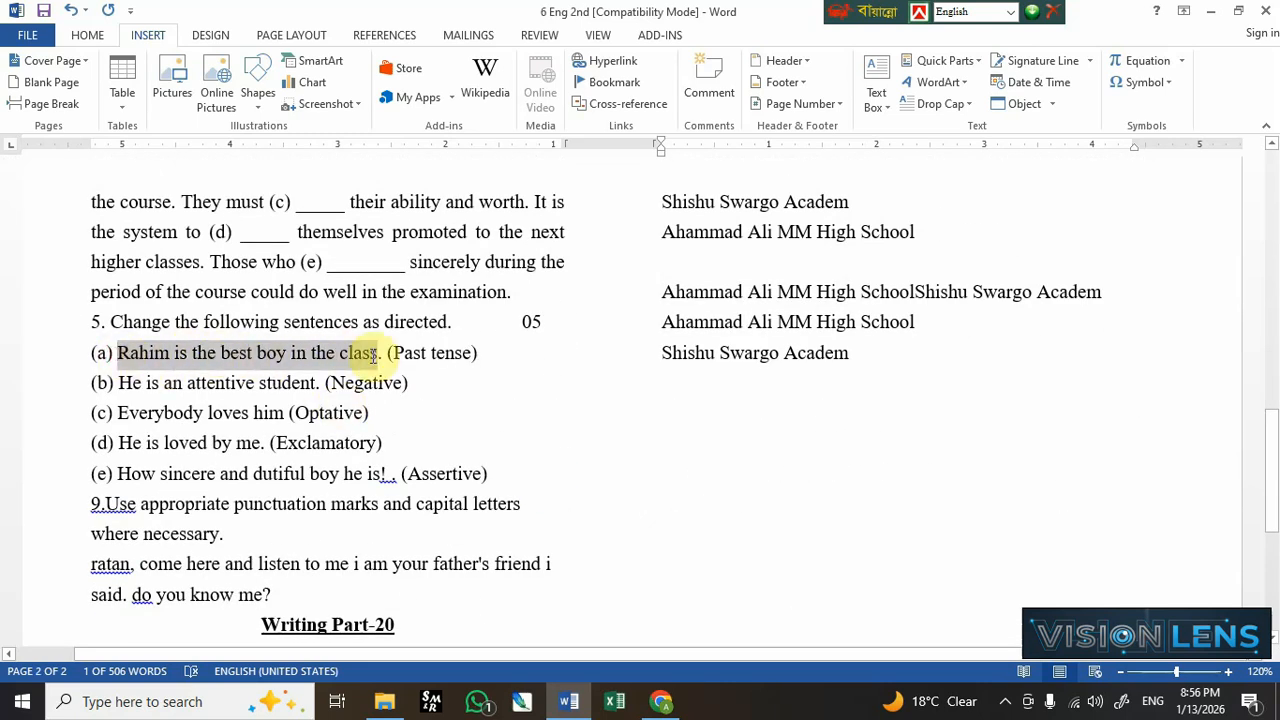
{"action": "left_click", "coordinate": [613, 82]}
{"action": "left_click", "coordinate": [522, 232]}
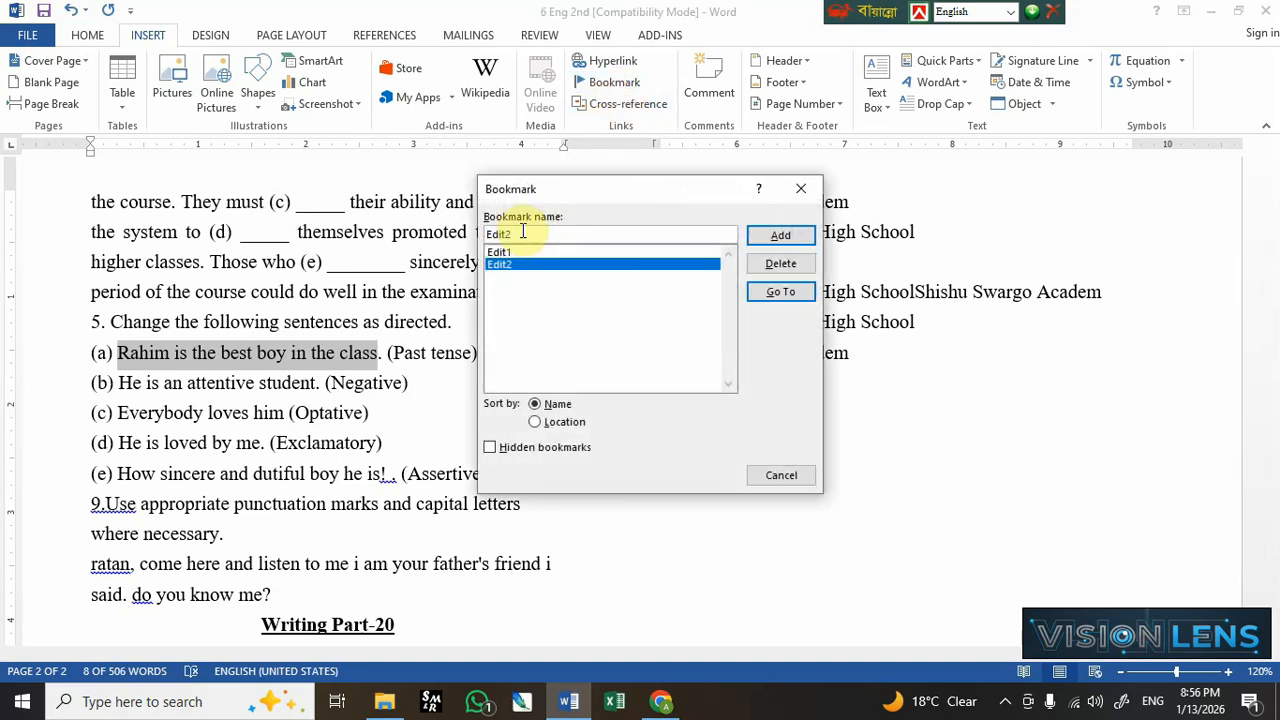
{"action": "key", "text": "BackSpace"}
{"action": "type", "text": "3"}
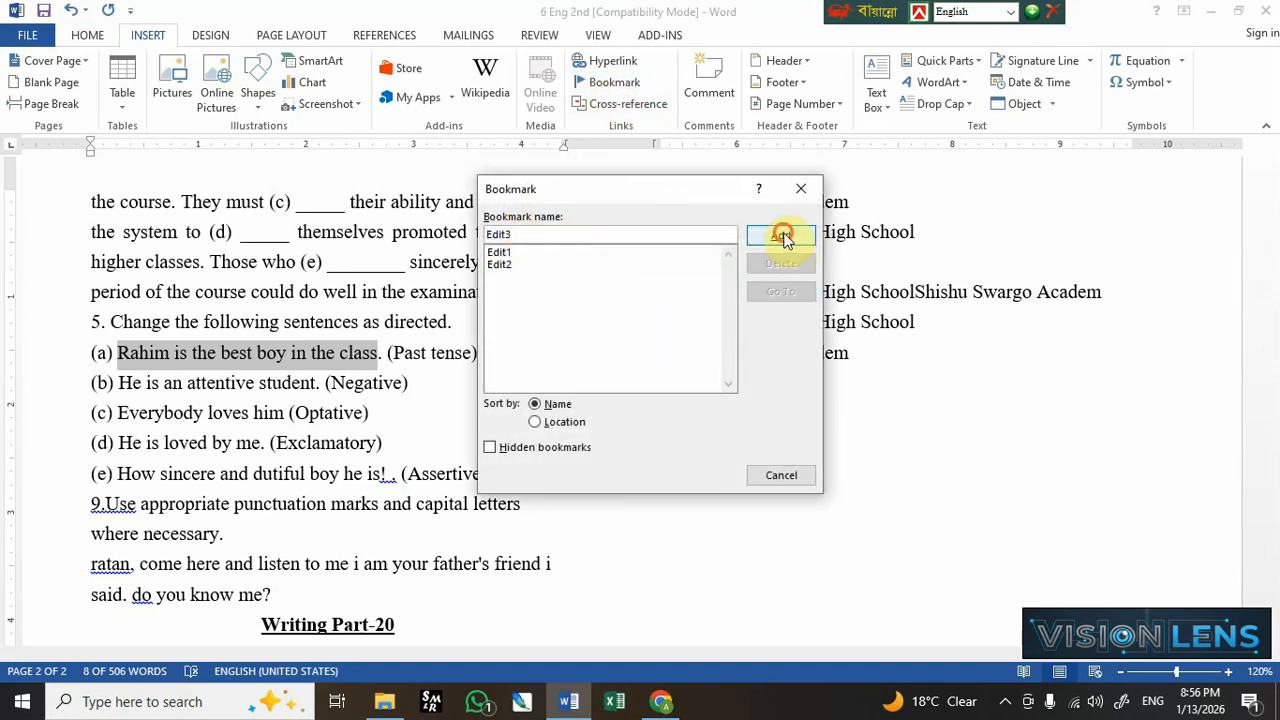
{"action": "left_click", "coordinate": [780, 236]}
{"action": "left_click", "coordinate": [359, 418]}
Bookmark the word "To" in the line below "Or E-mail:" with the name Edit4
{"action": "scroll", "coordinate": [360, 415], "scroll_direction": "down", "scroll_amount": 5}
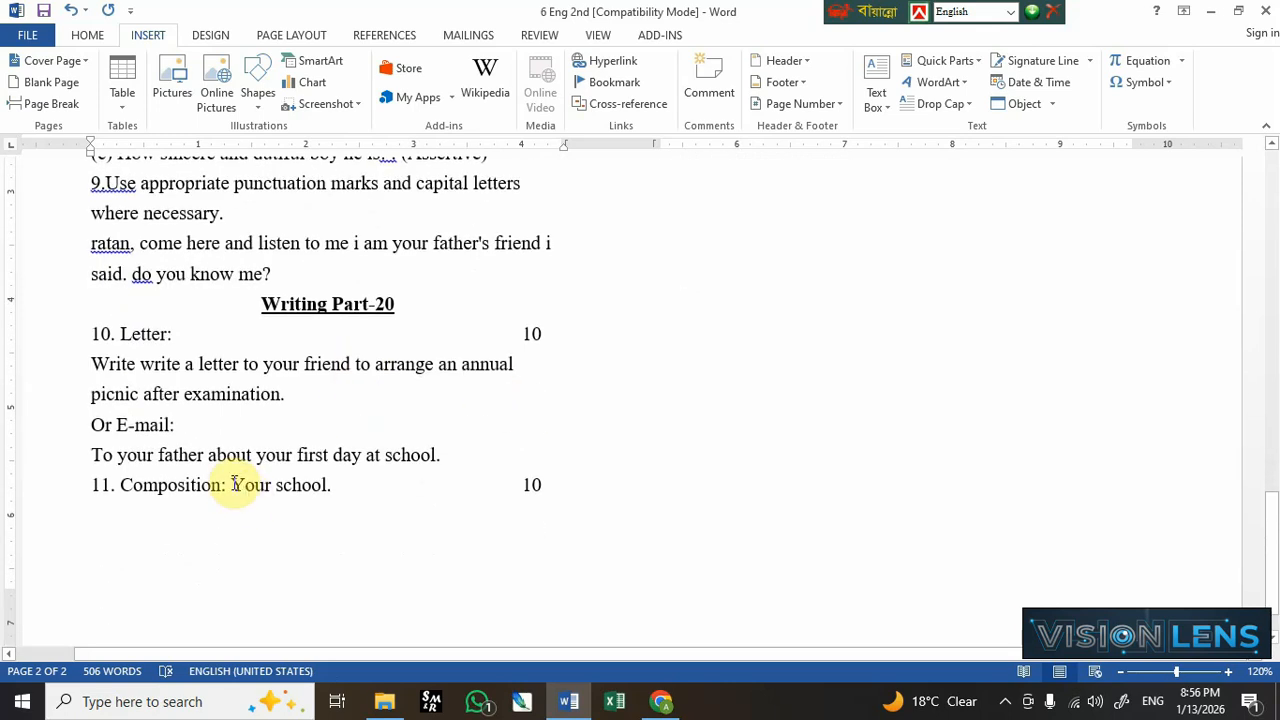
{"action": "left_click", "coordinate": [157, 453]}
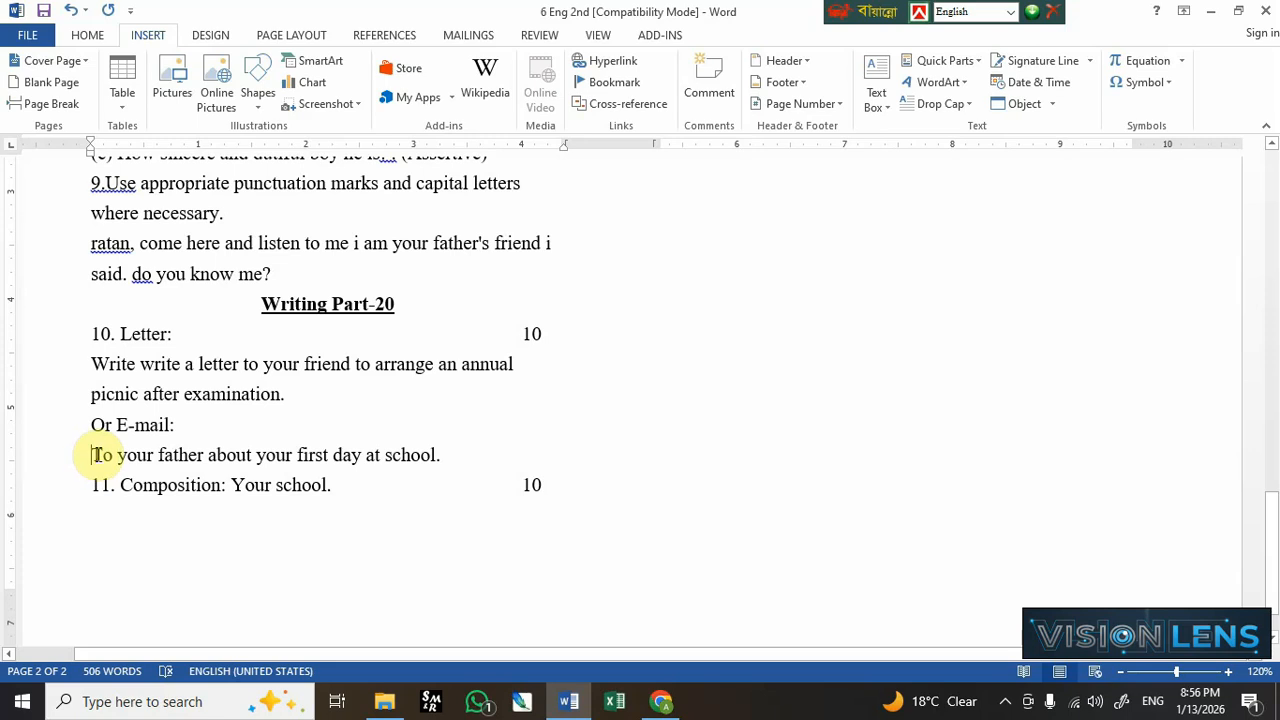
{"action": "double_click", "coordinate": [97, 455]}
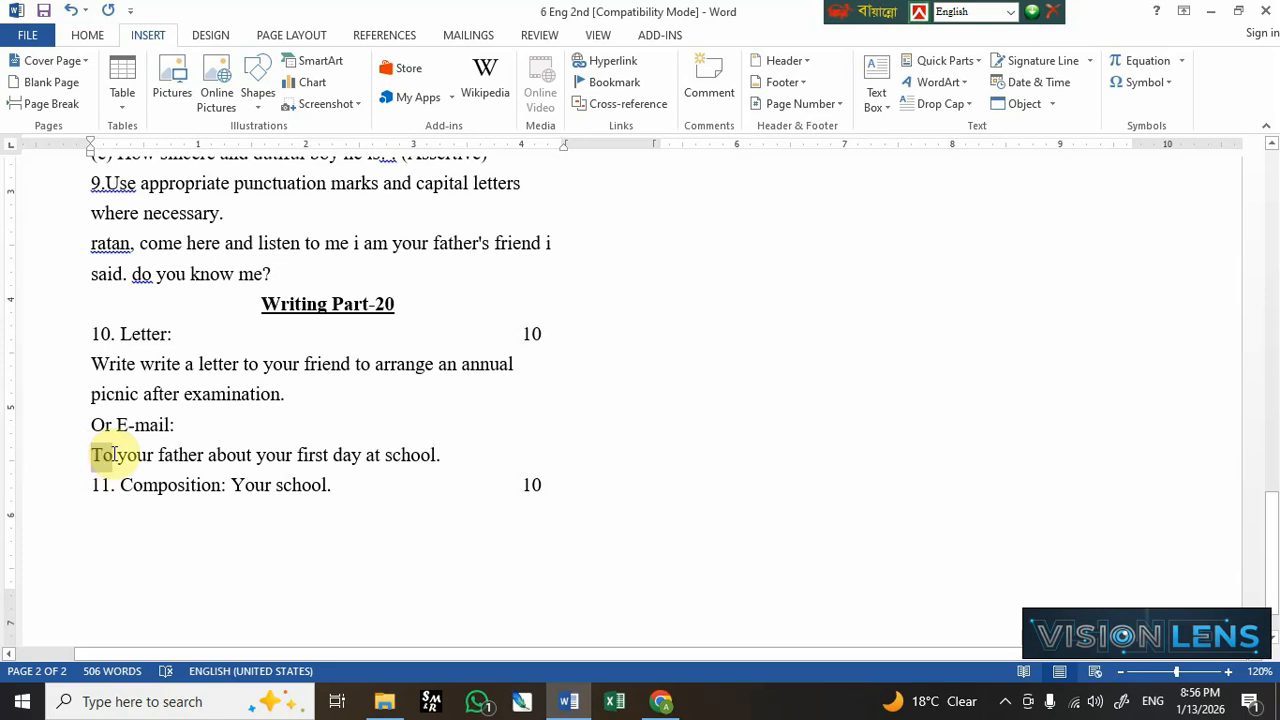
{"action": "left_click", "coordinate": [600, 87]}
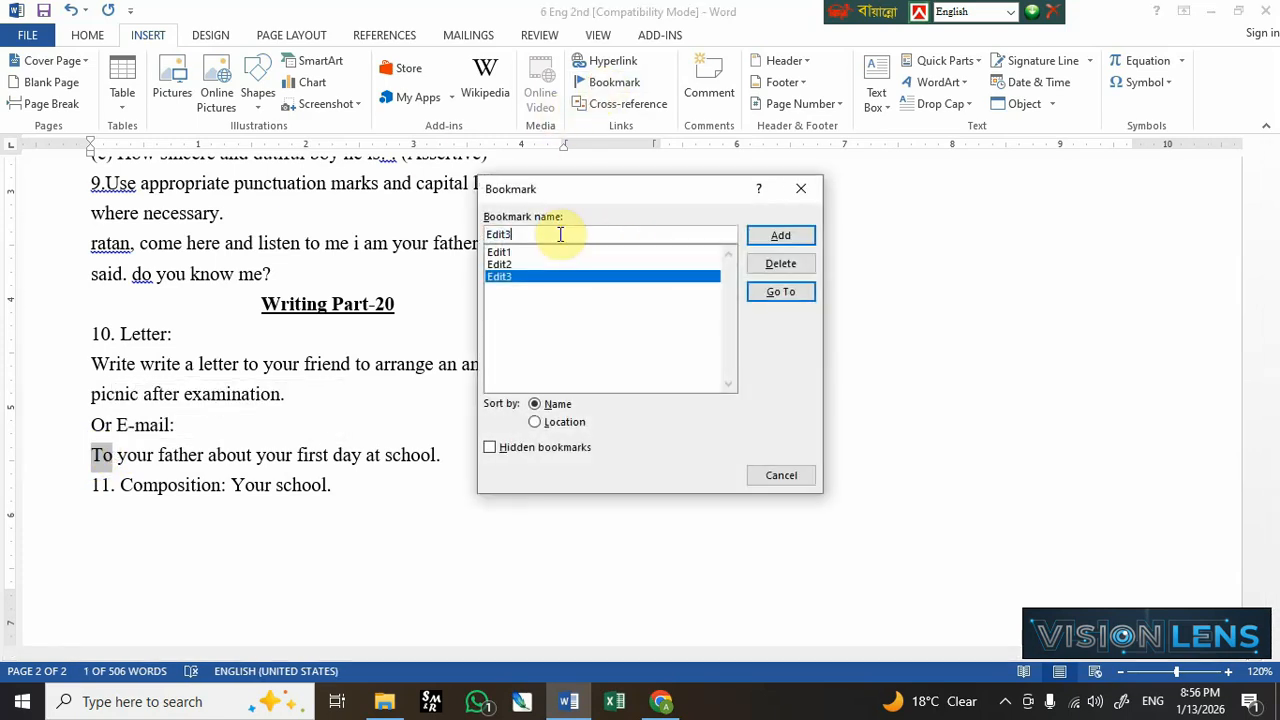
{"action": "key", "text": "BackSpace"}
{"action": "type", "text": "4"}
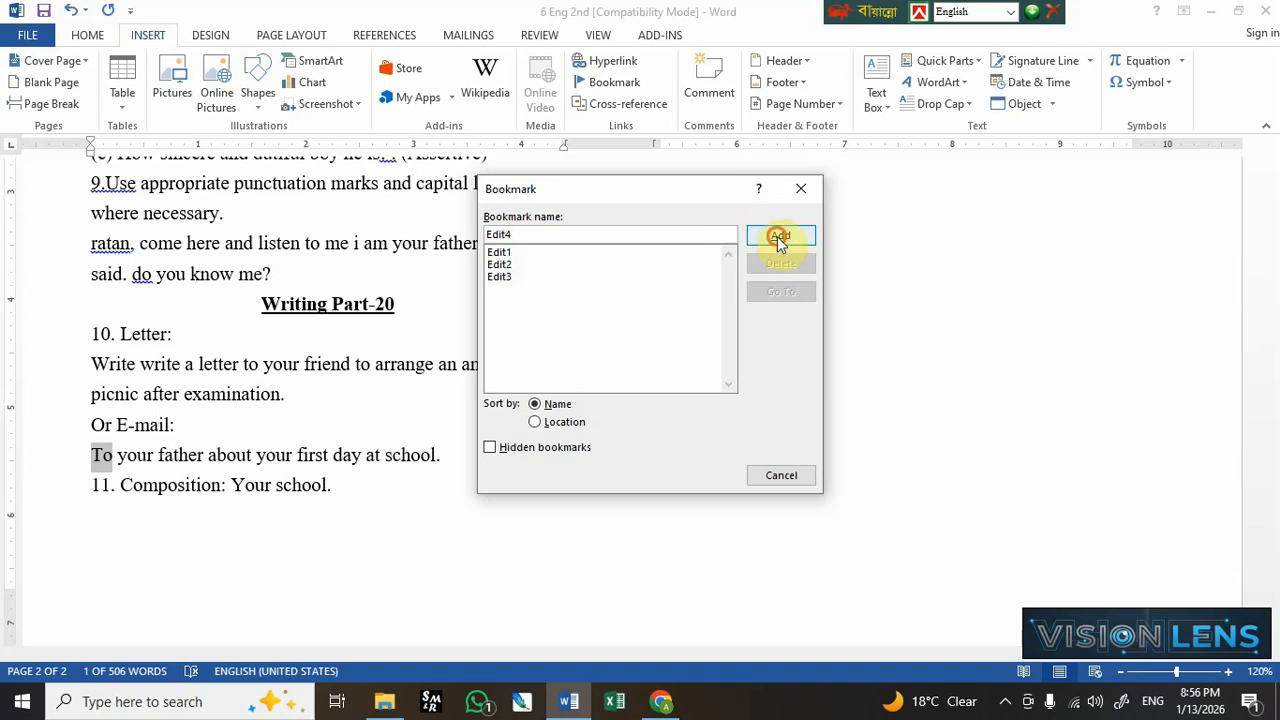
{"action": "left_click", "coordinate": [780, 237]}
Delete the stray school-name lines from the second column of page 2
{"action": "scroll", "coordinate": [600, 428], "scroll_direction": "up", "scroll_amount": 5}
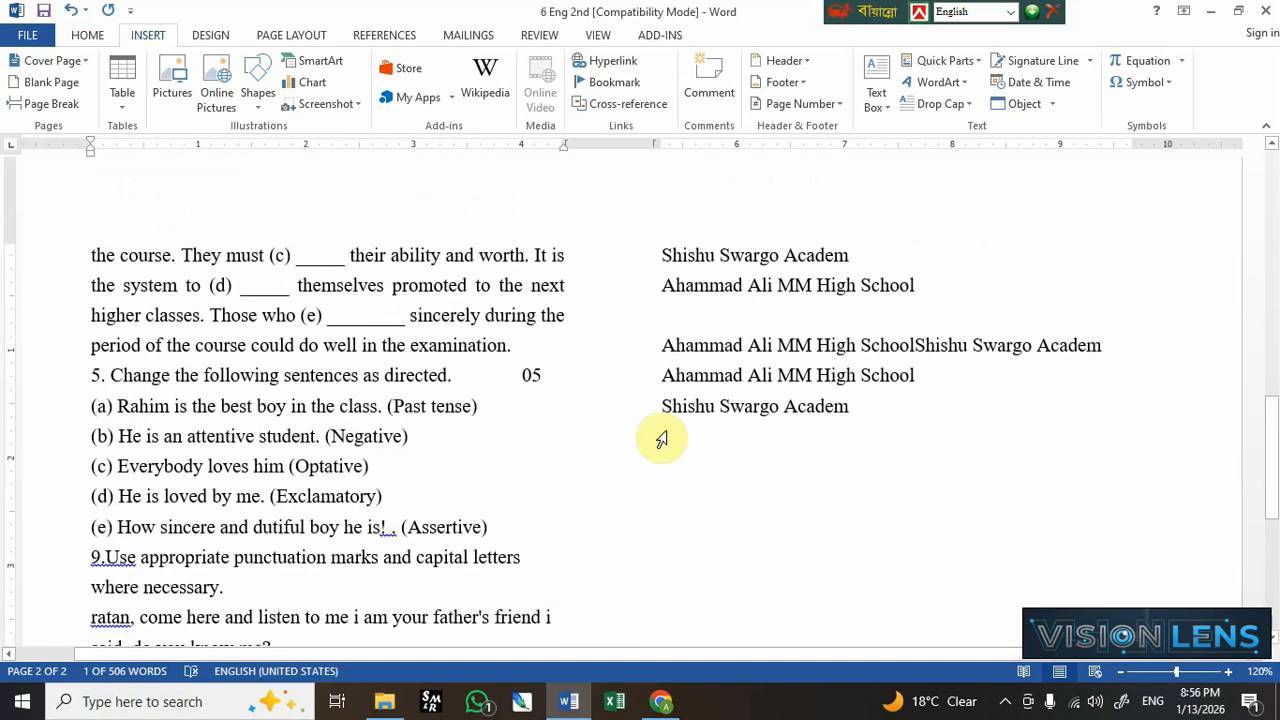
{"action": "left_click", "coordinate": [890, 420]}
{"action": "left_click_drag", "start_coordinate": [800, 386], "coordinate": [679, 252]}
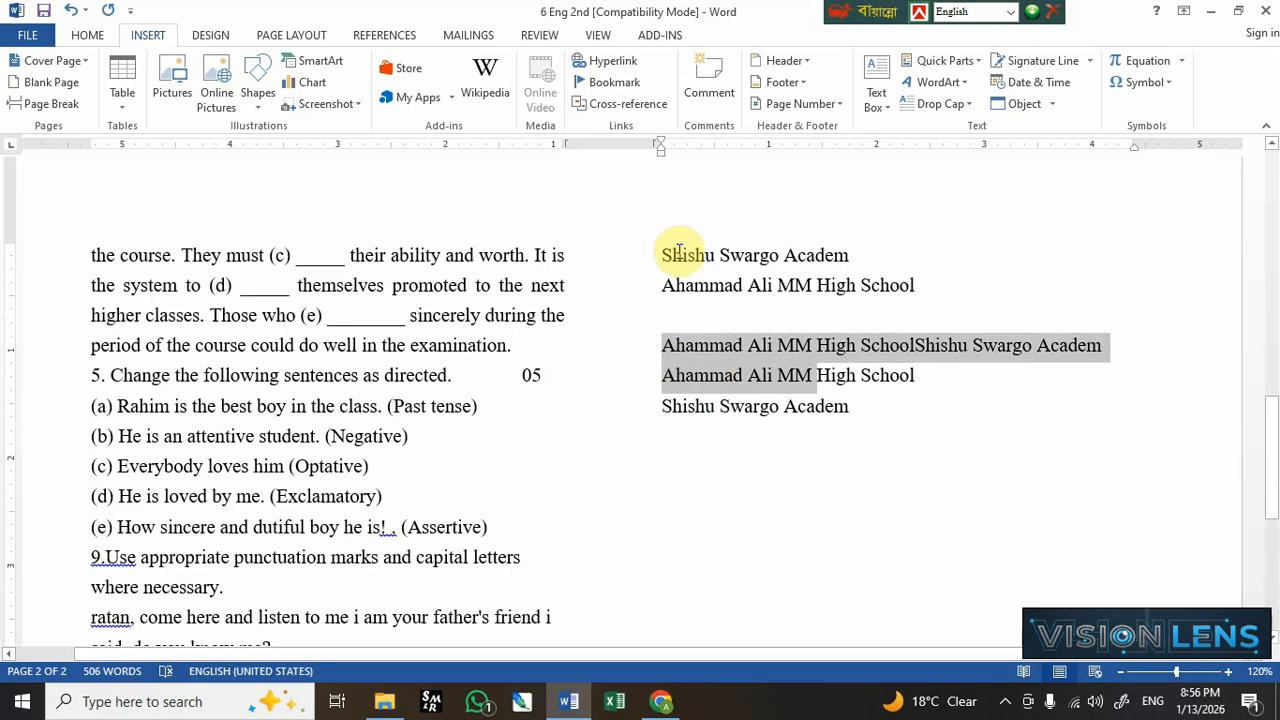
{"action": "key", "text": "Delete"}
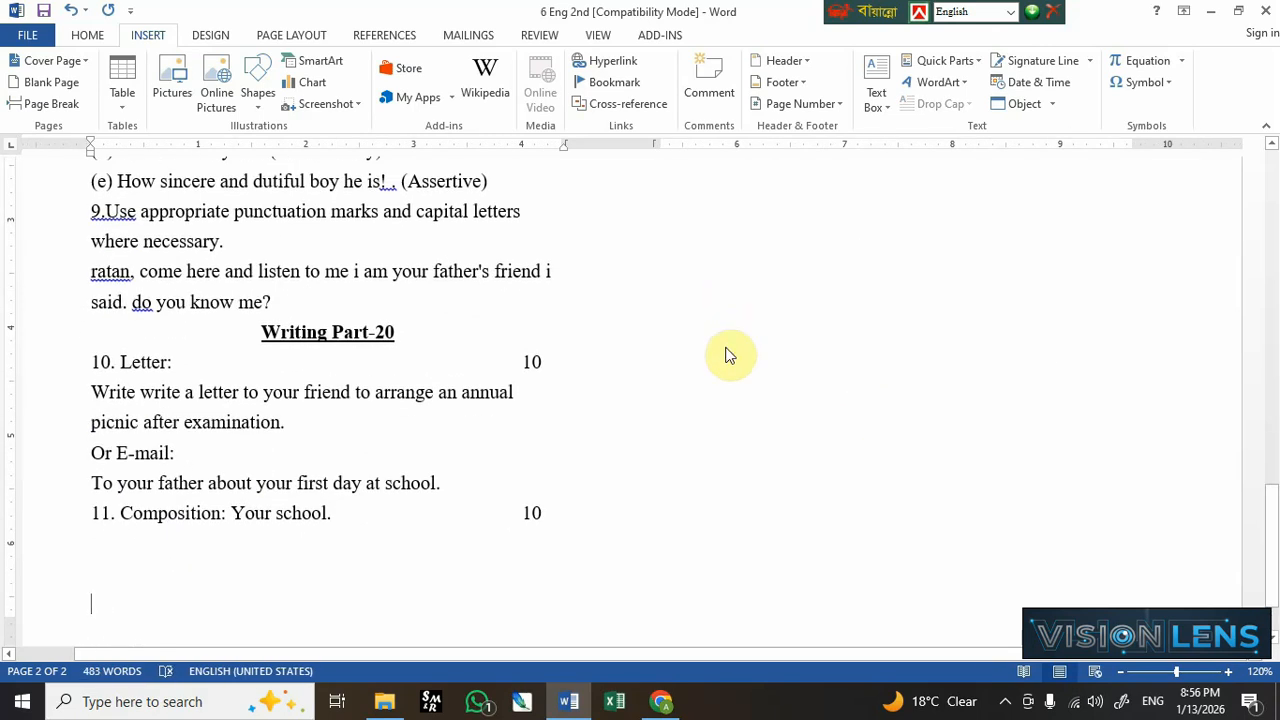
Jump to the bookmark Edit1 from the start of the document using the Bookmark command
{"action": "scroll", "coordinate": [730, 355], "scroll_direction": "up", "scroll_amount": 15}
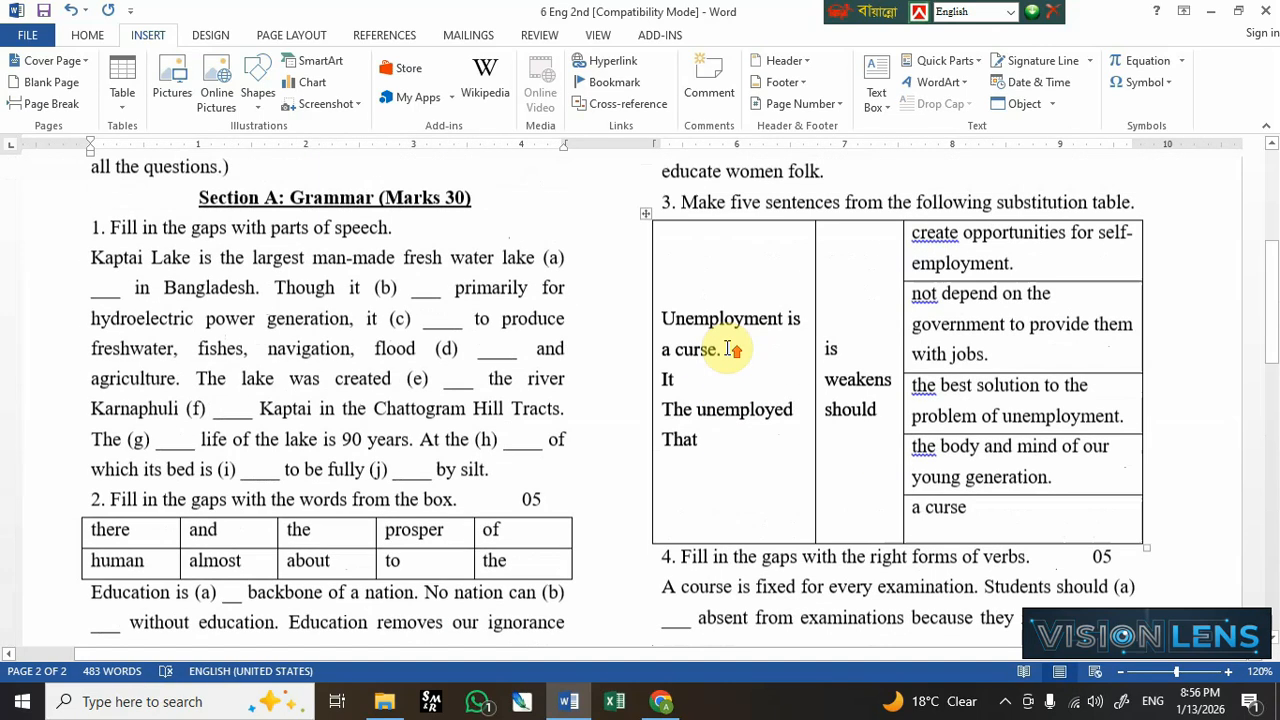
{"action": "scroll", "coordinate": [729, 345], "scroll_direction": "down", "scroll_amount": 15}
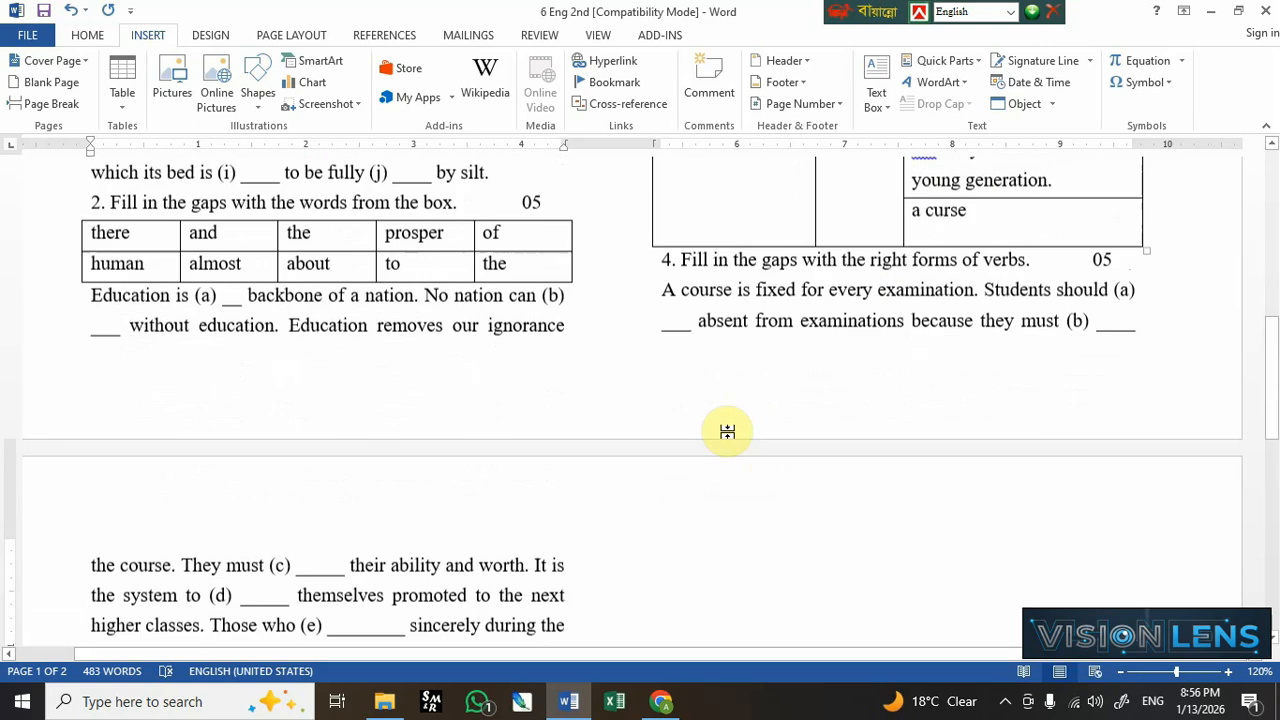
{"action": "scroll", "coordinate": [730, 438], "scroll_direction": "up", "scroll_amount": 15}
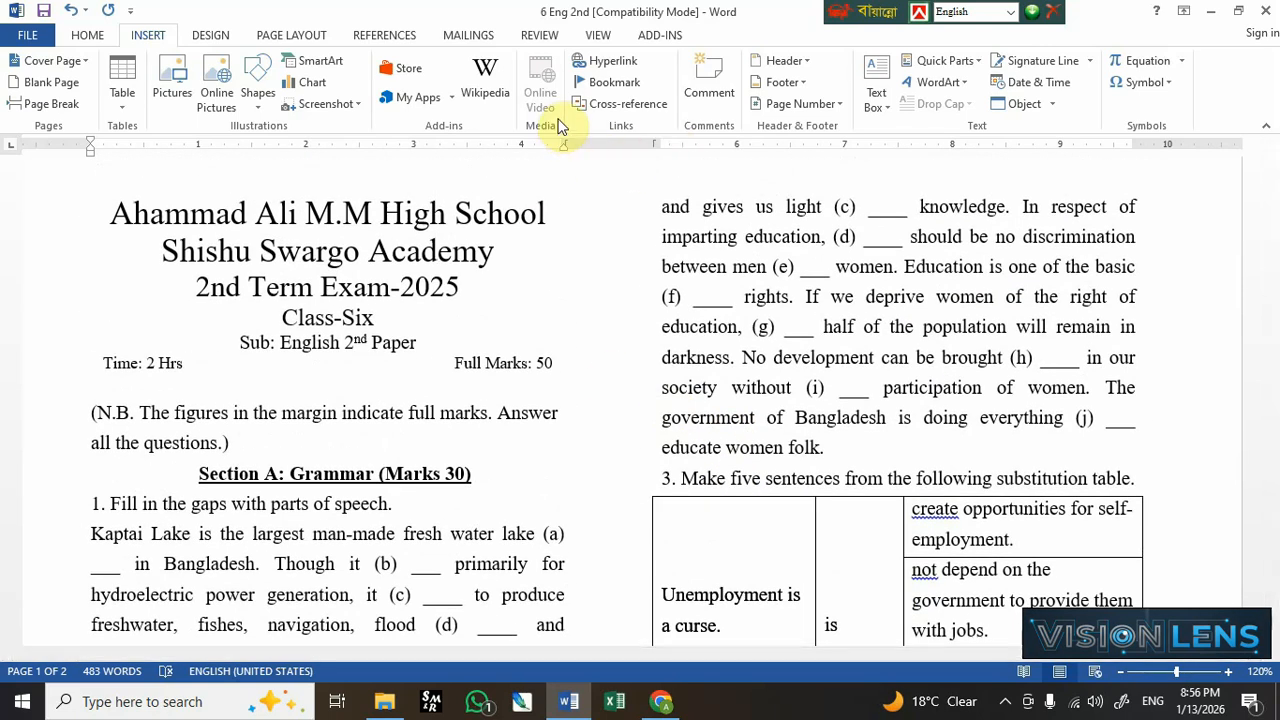
{"action": "left_click", "coordinate": [610, 82]}
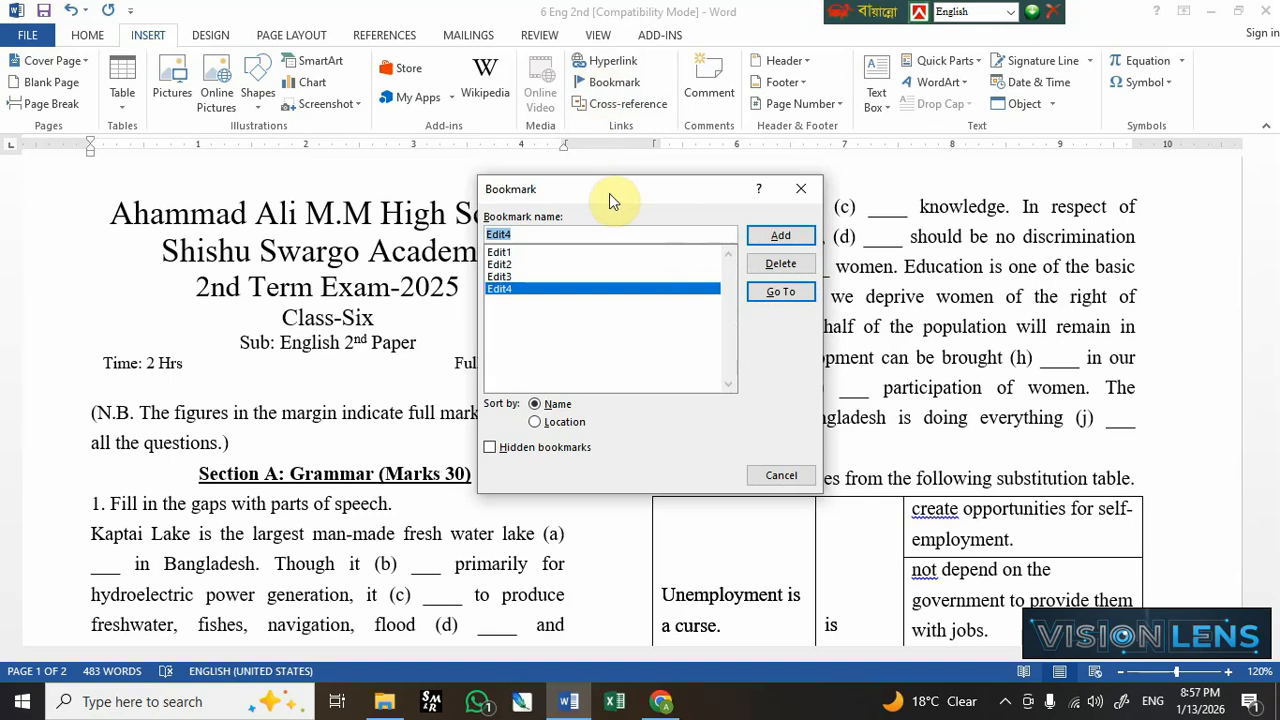
{"action": "left_click", "coordinate": [498, 252]}
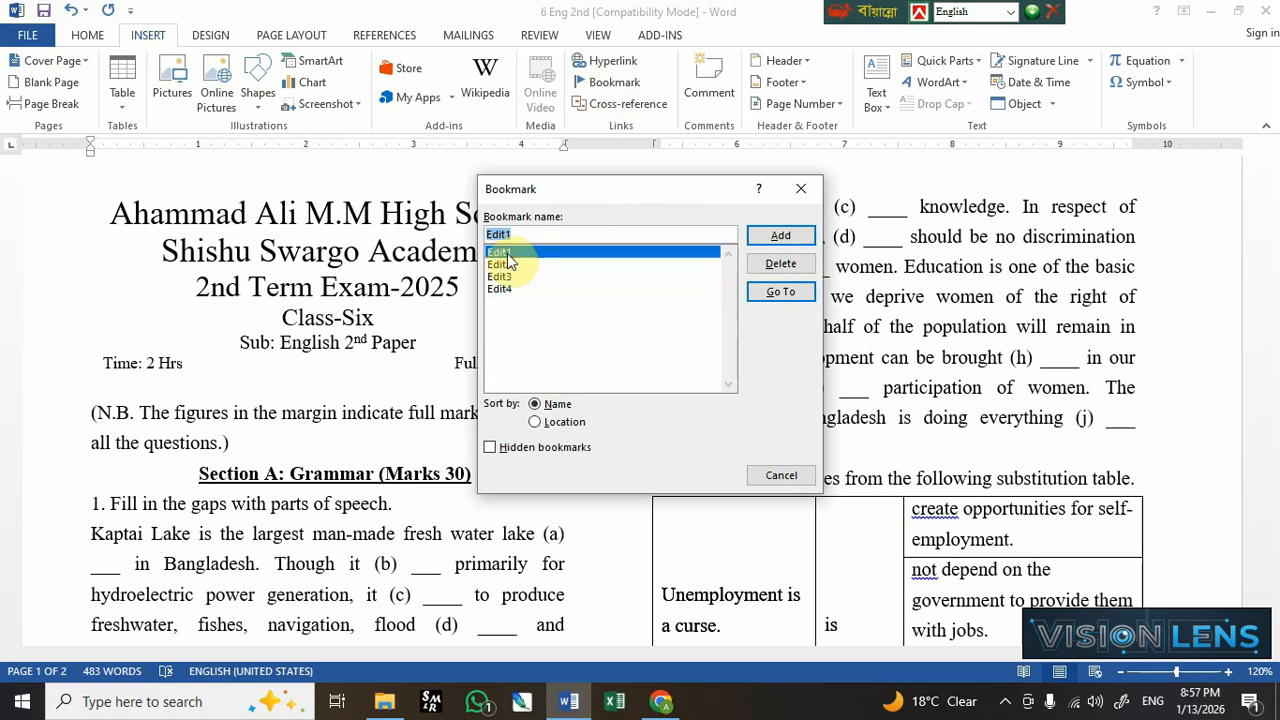
{"action": "left_click", "coordinate": [779, 293]}
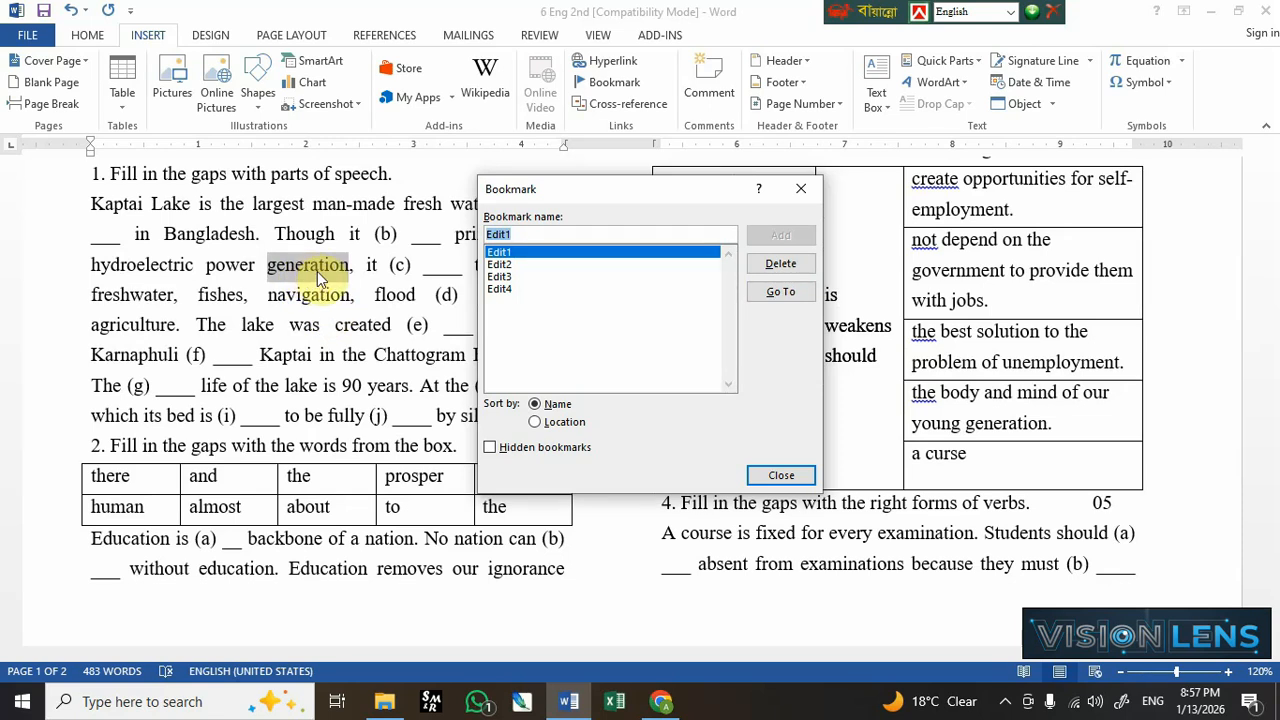
Jump to the bookmark Edit3, close the bookmark list and reselect the bookmarked text of sentence (a) in question 5
{"action": "left_click", "coordinate": [499, 277]}
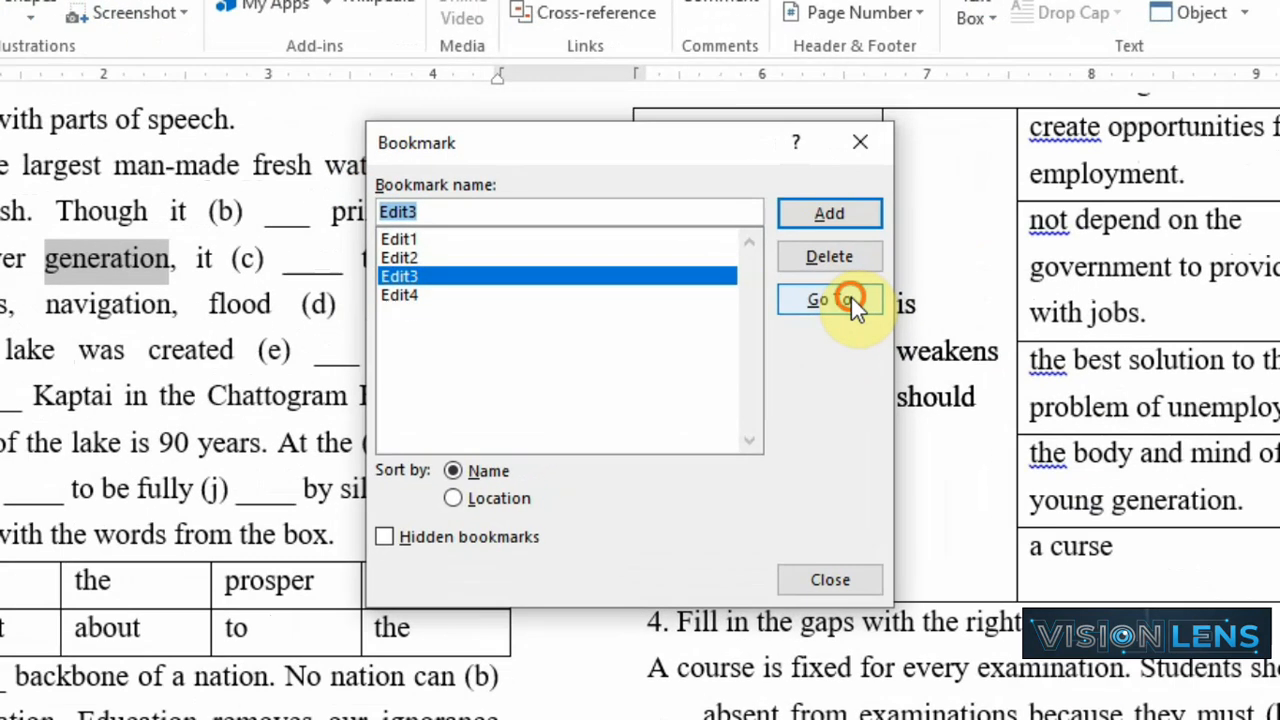
{"action": "left_click", "coordinate": [797, 294]}
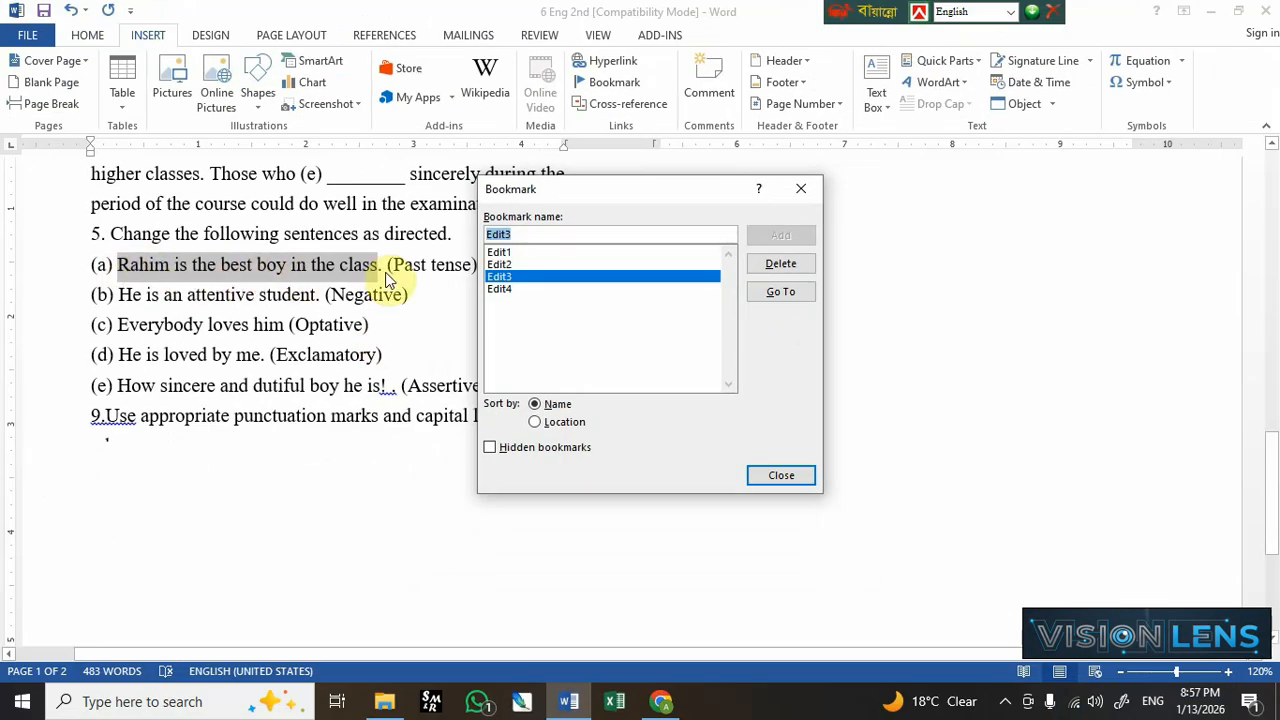
{"action": "left_click", "coordinate": [780, 475]}
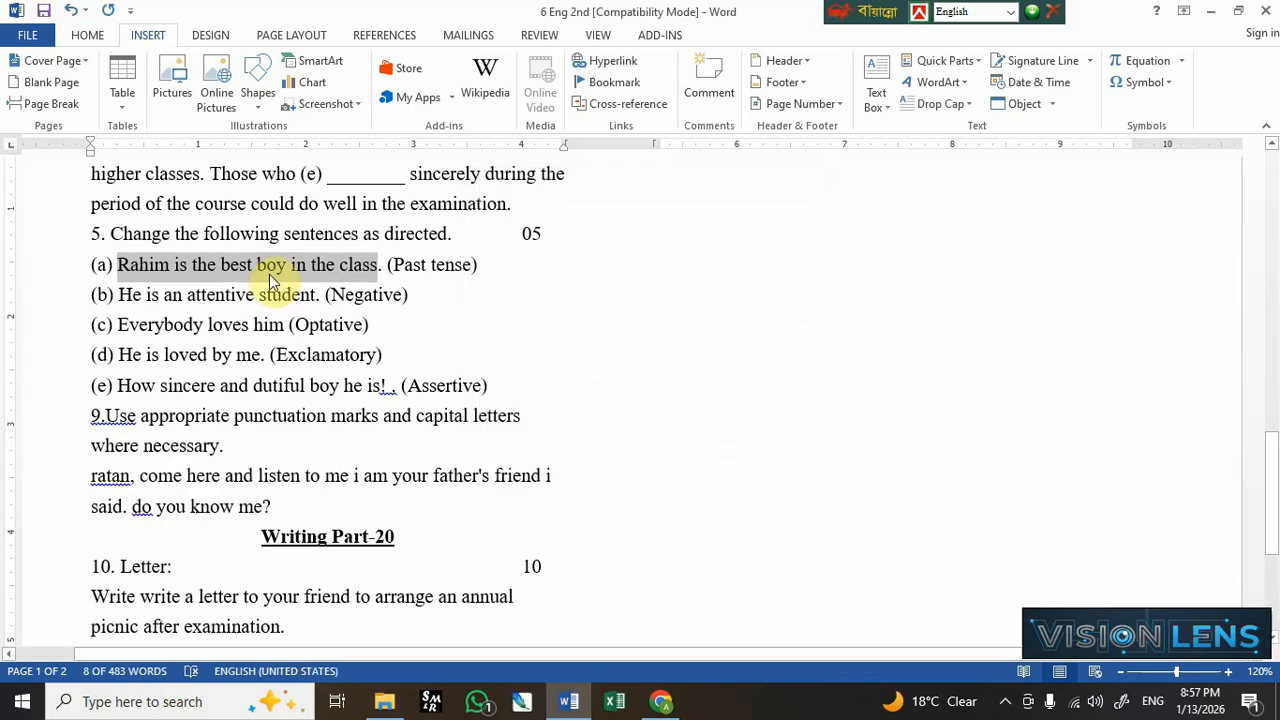
{"action": "left_click", "coordinate": [120, 265]}
{"action": "left_click_drag", "start_coordinate": [120, 265], "coordinate": [378, 264]}
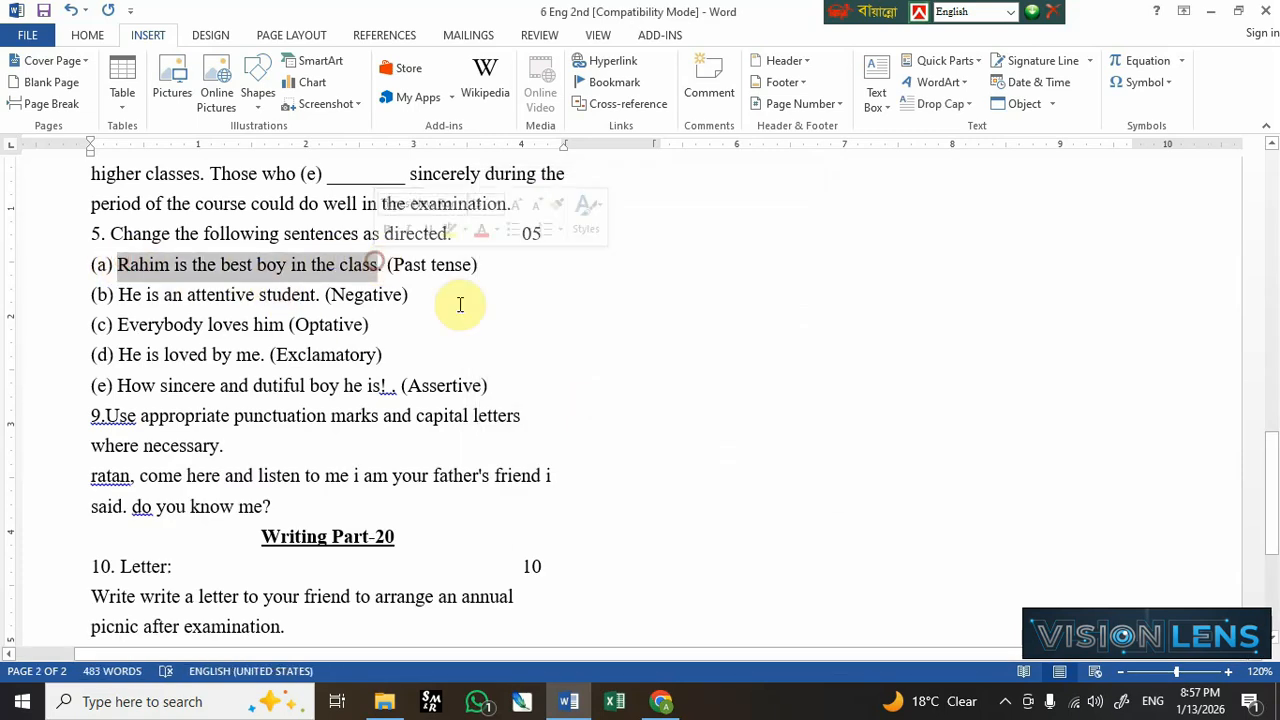
Insert a hyperlink to the bookmark Edit1 on the empty line below question 11, with Edit1 as its display text
{"action": "scroll", "coordinate": [460, 305], "scroll_direction": "up", "scroll_amount": 3}
{"action": "scroll", "coordinate": [600, 335], "scroll_direction": "down", "scroll_amount": 1}
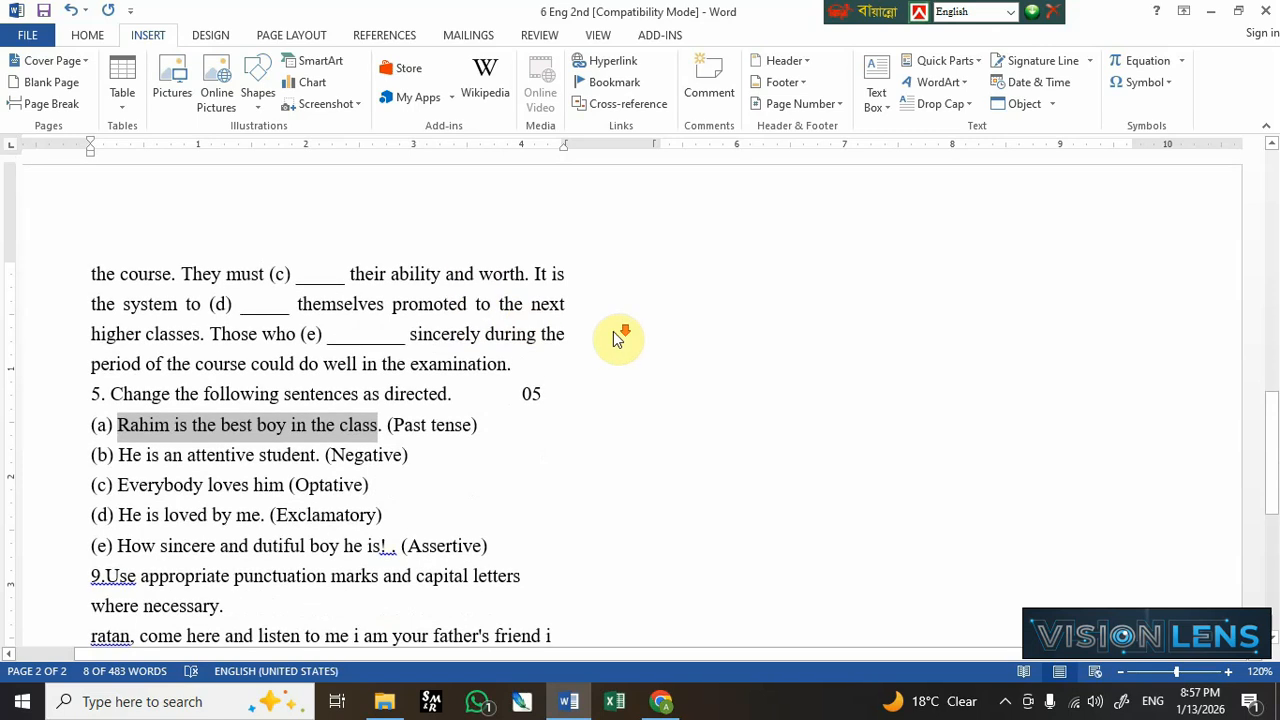
{"action": "scroll", "coordinate": [540, 360], "scroll_direction": "down", "scroll_amount": 6}
{"action": "left_click", "coordinate": [234, 507]}
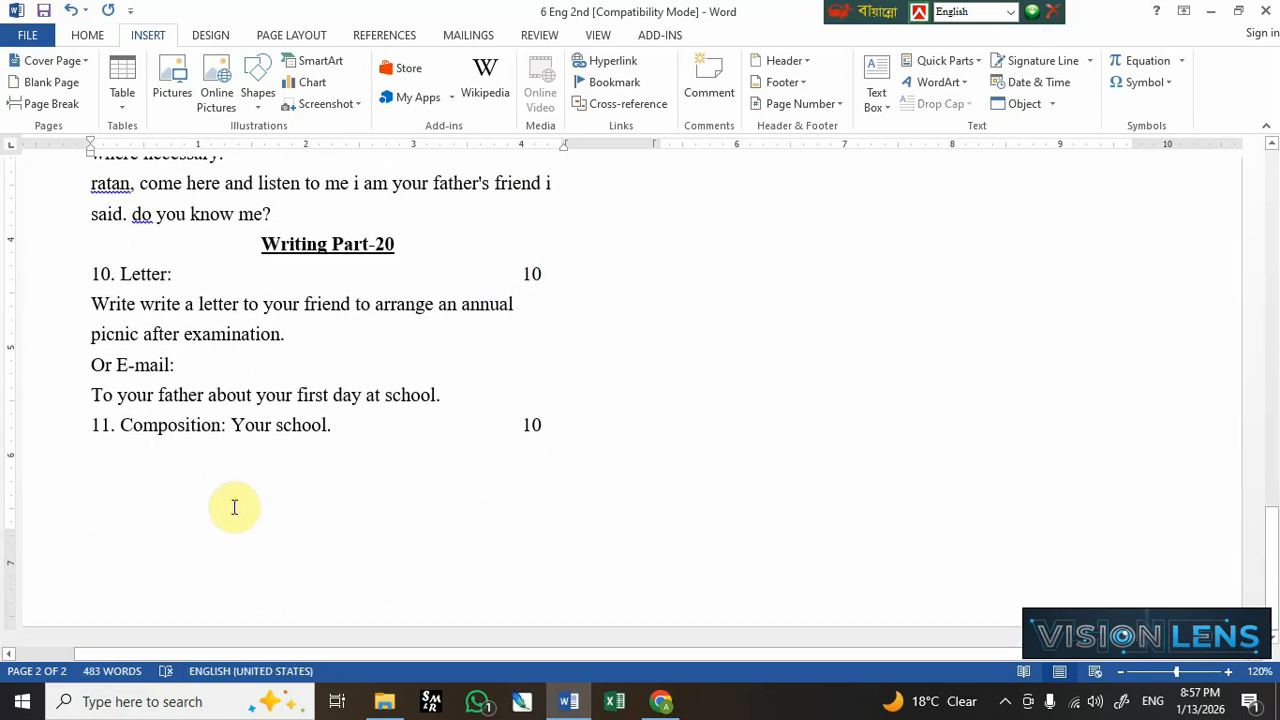
{"action": "left_click", "coordinate": [612, 65]}
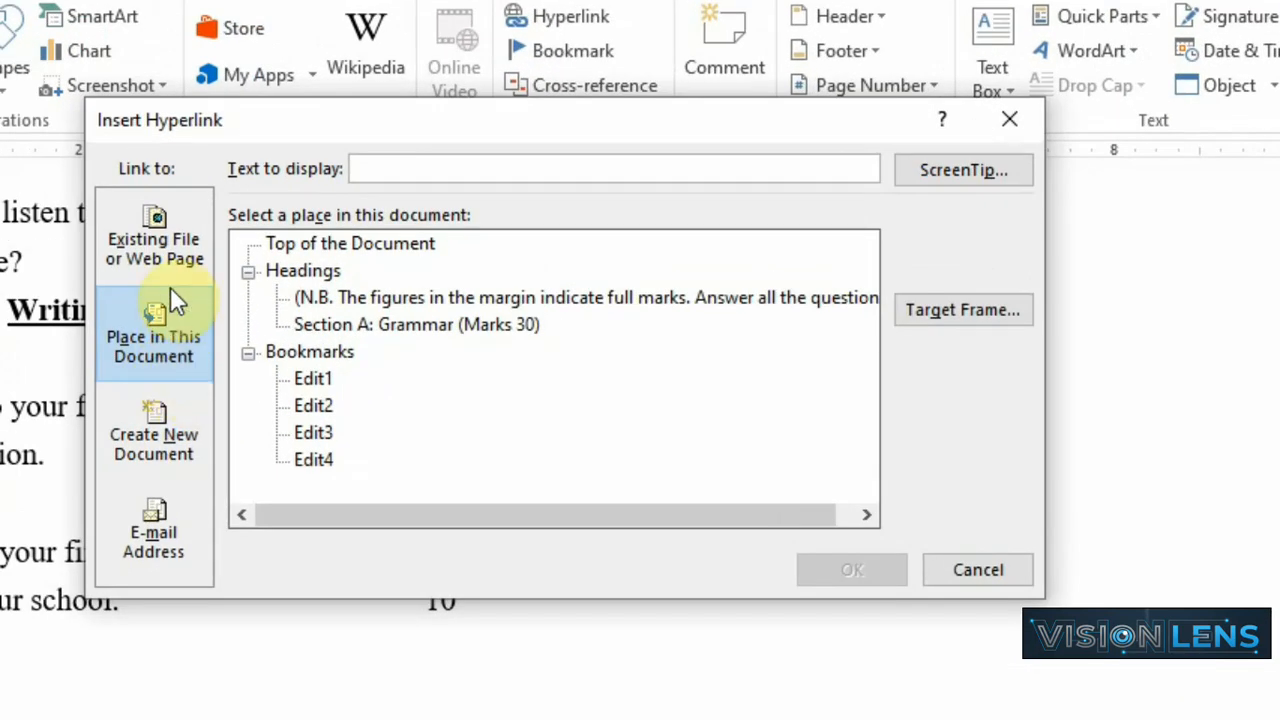
{"action": "left_click", "coordinate": [174, 262]}
{"action": "left_click", "coordinate": [170, 333]}
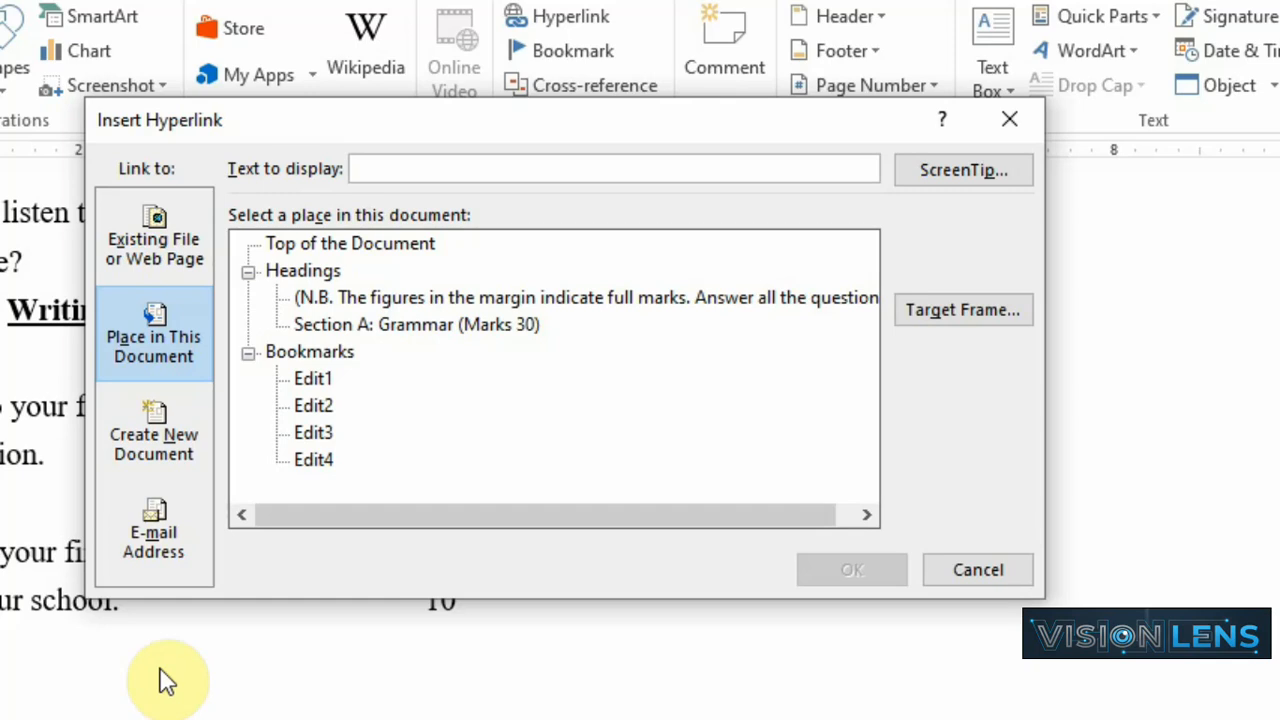
{"action": "left_click", "coordinate": [312, 380]}
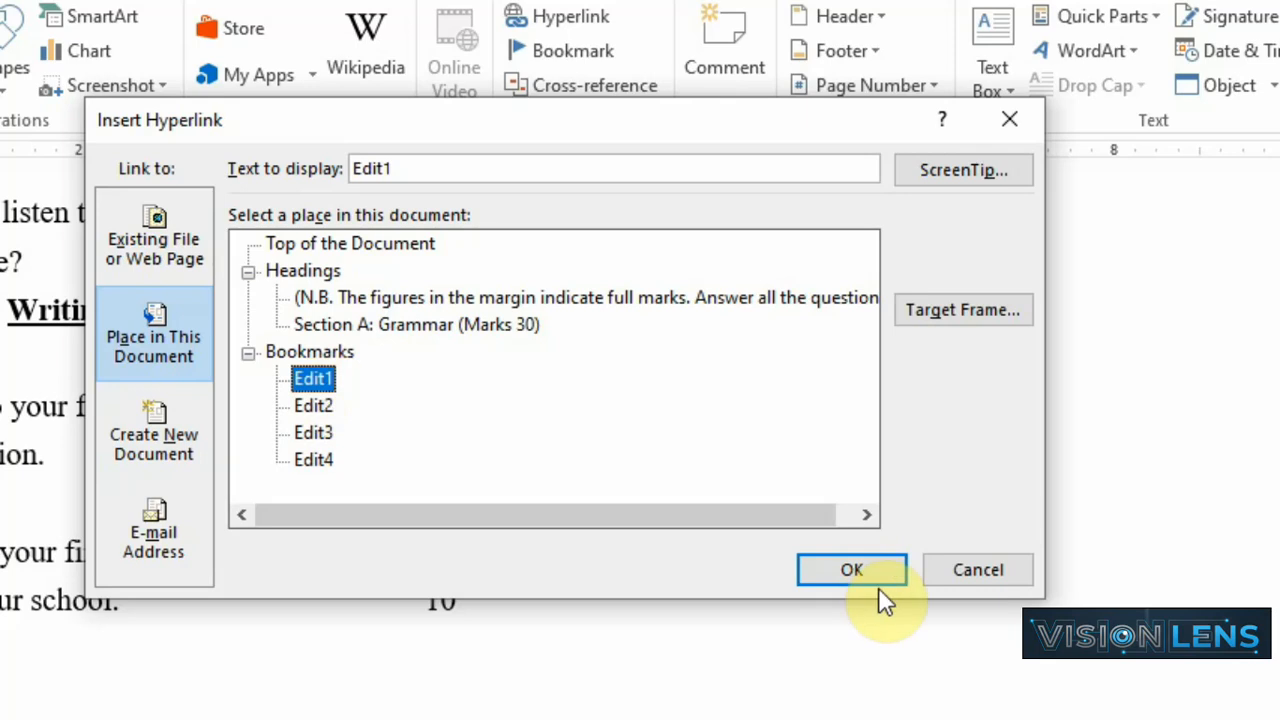
{"action": "left_click", "coordinate": [853, 572]}
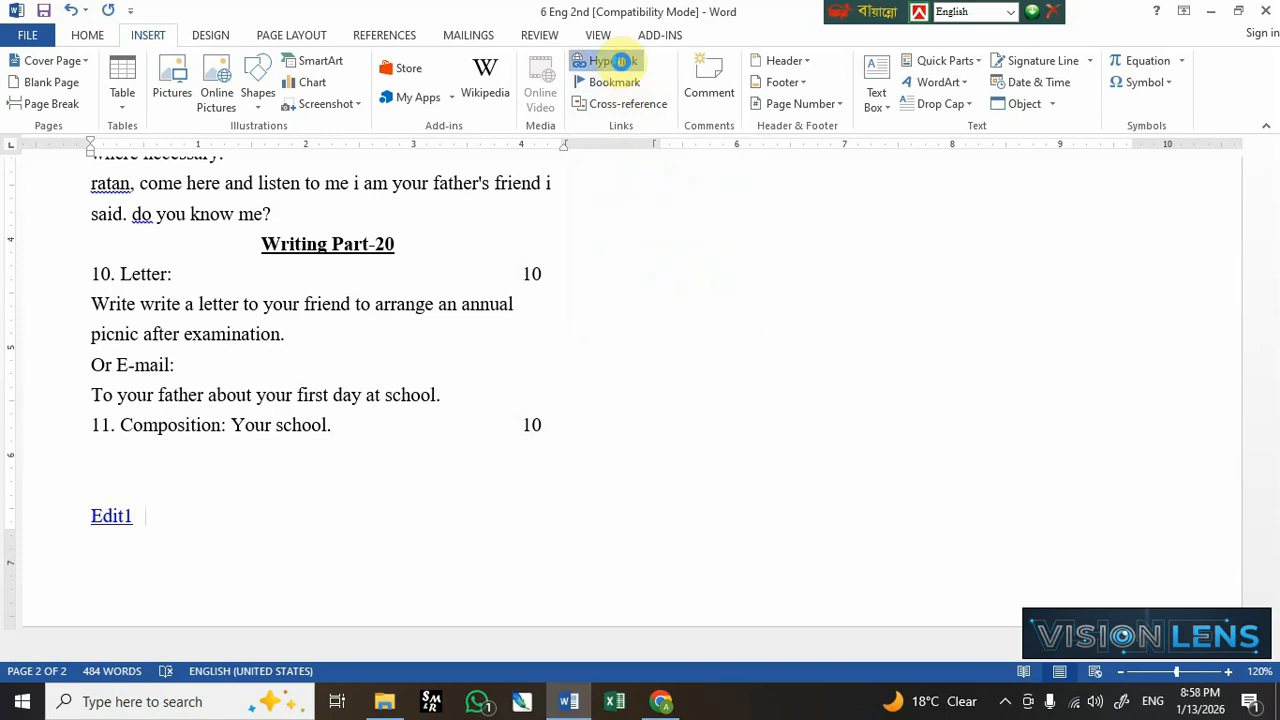
Add hyperlinks to the bookmarks Edit2 and Edit3 after the Edit1 link on the same line
{"action": "left_click", "coordinate": [612, 60]}
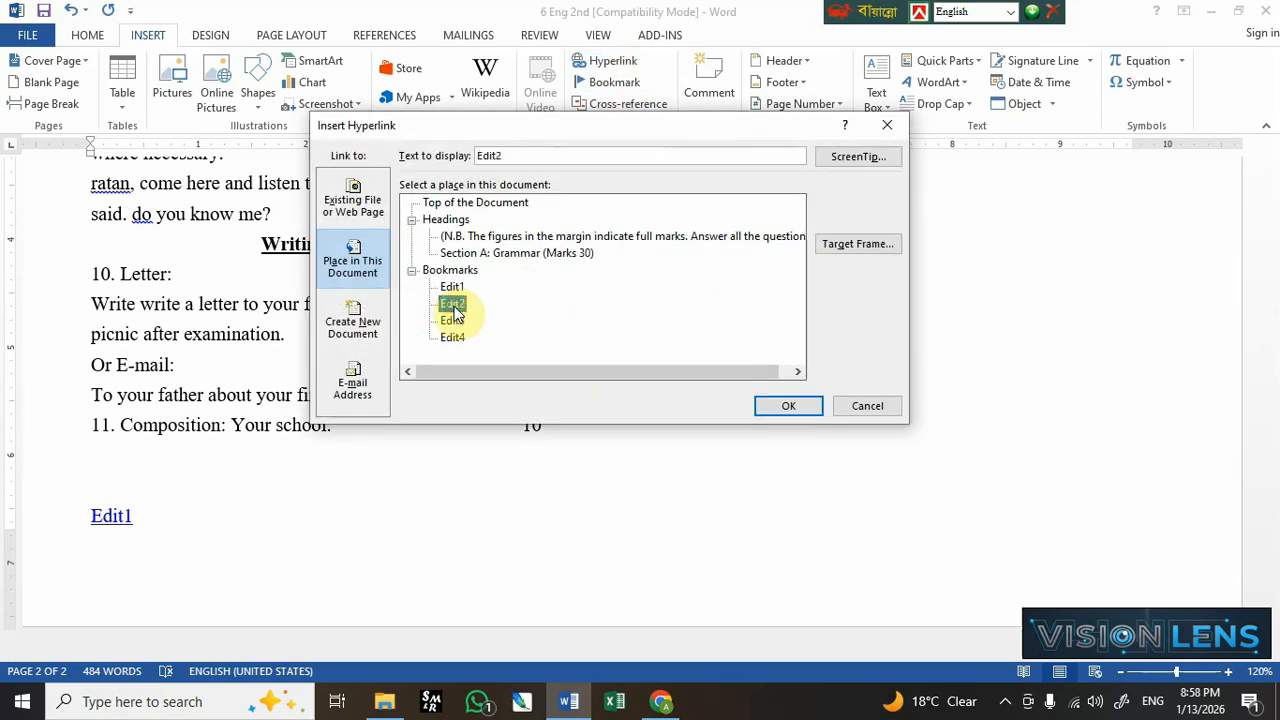
{"action": "left_click", "coordinate": [790, 405]}
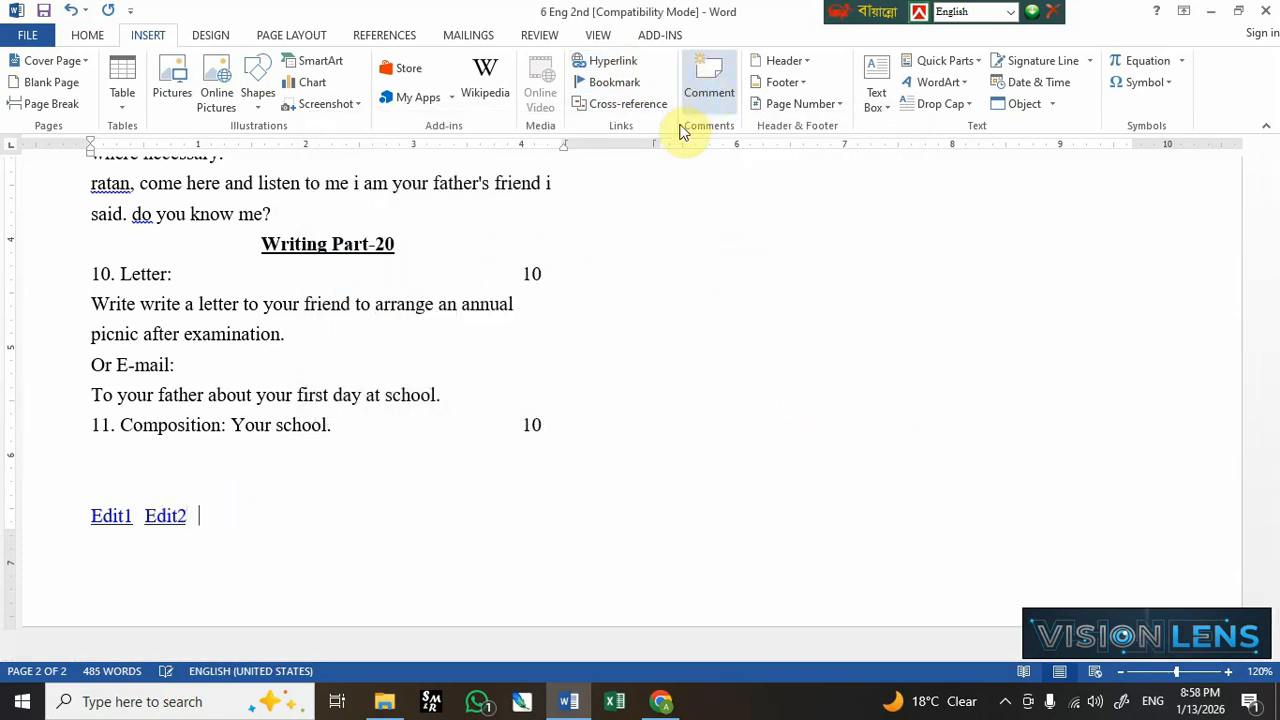
{"action": "left_click", "coordinate": [609, 60]}
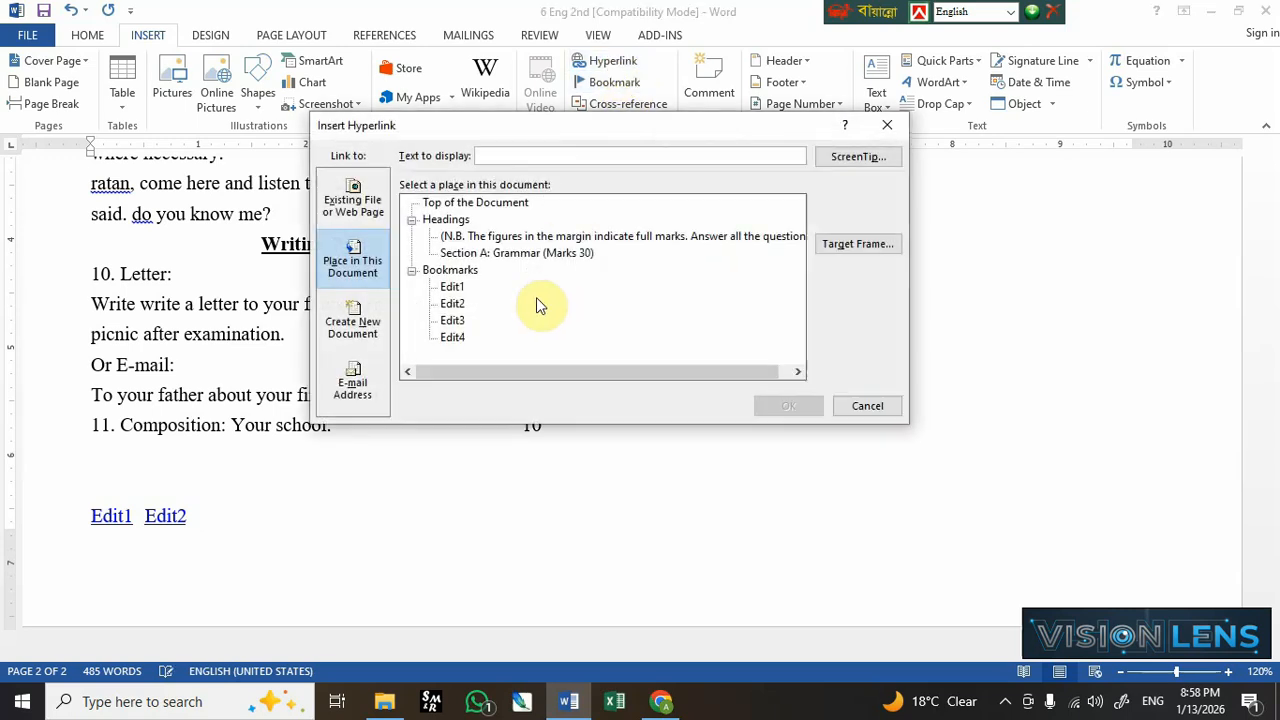
{"action": "left_click", "coordinate": [455, 321]}
{"action": "left_click", "coordinate": [788, 405]}
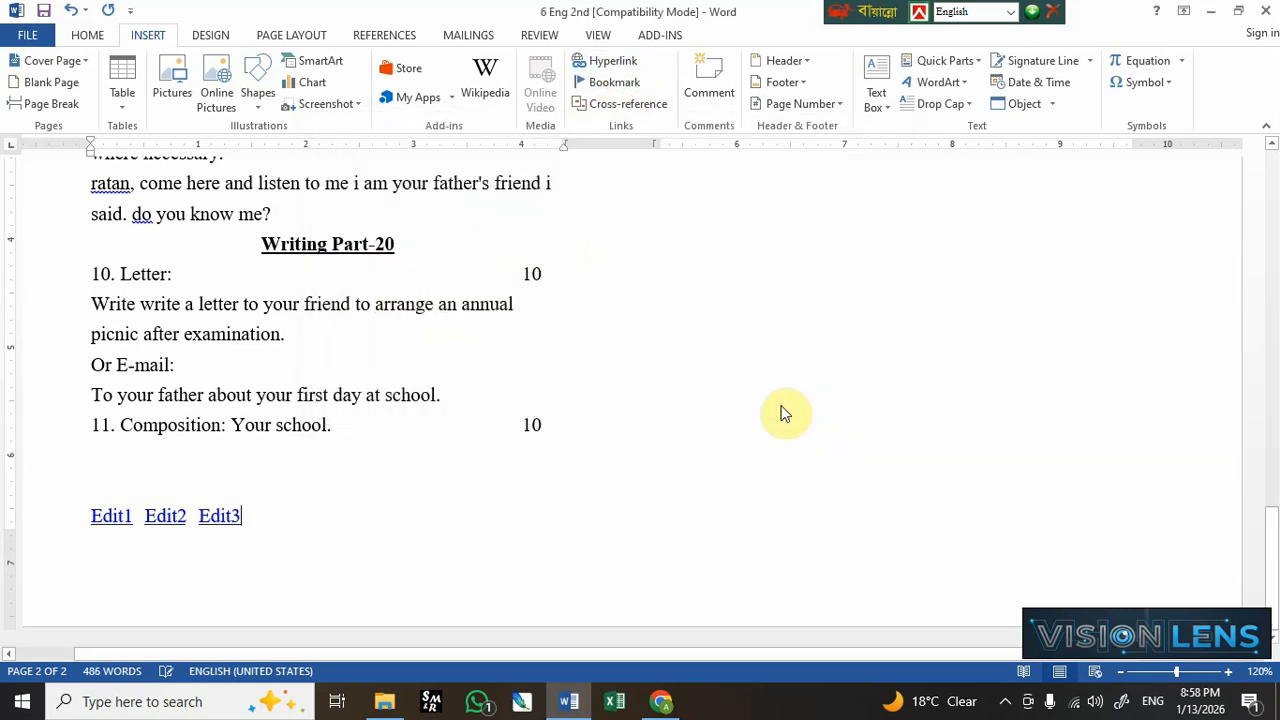
Add a hyperlink to the bookmark Edit4 at the end of the row of links
{"action": "left_click", "coordinate": [610, 62]}
{"action": "left_click", "coordinate": [452, 337]}
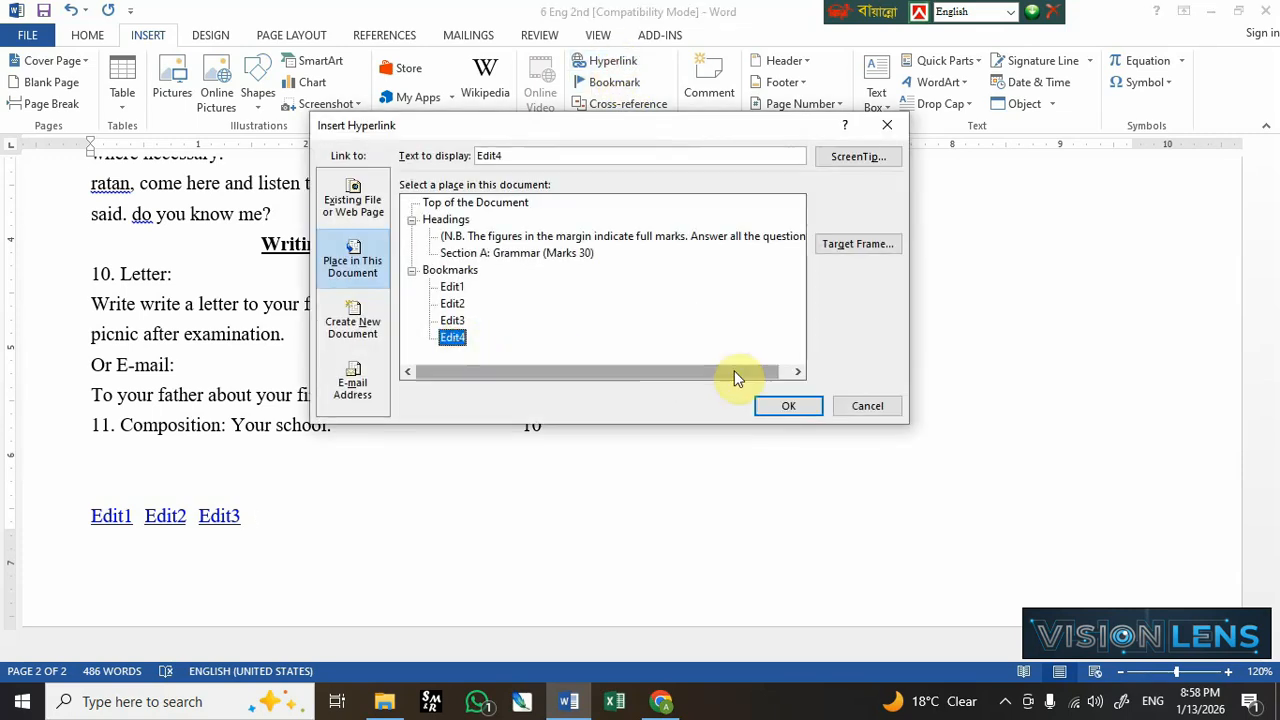
{"action": "left_click", "coordinate": [794, 402]}
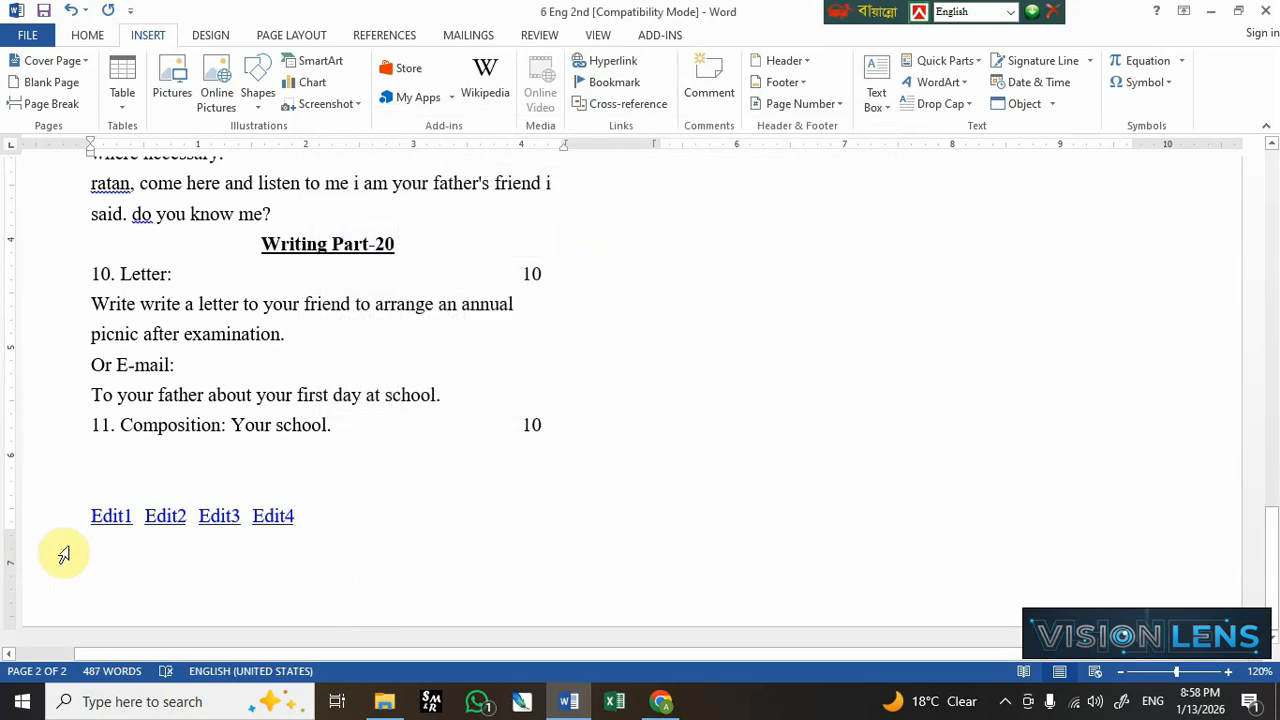
Test the Edit1, Edit4 and Edit2 links in that order by following each one to its bookmark
{"action": "left_click", "coordinate": [110, 516], "text": "ctrl"}
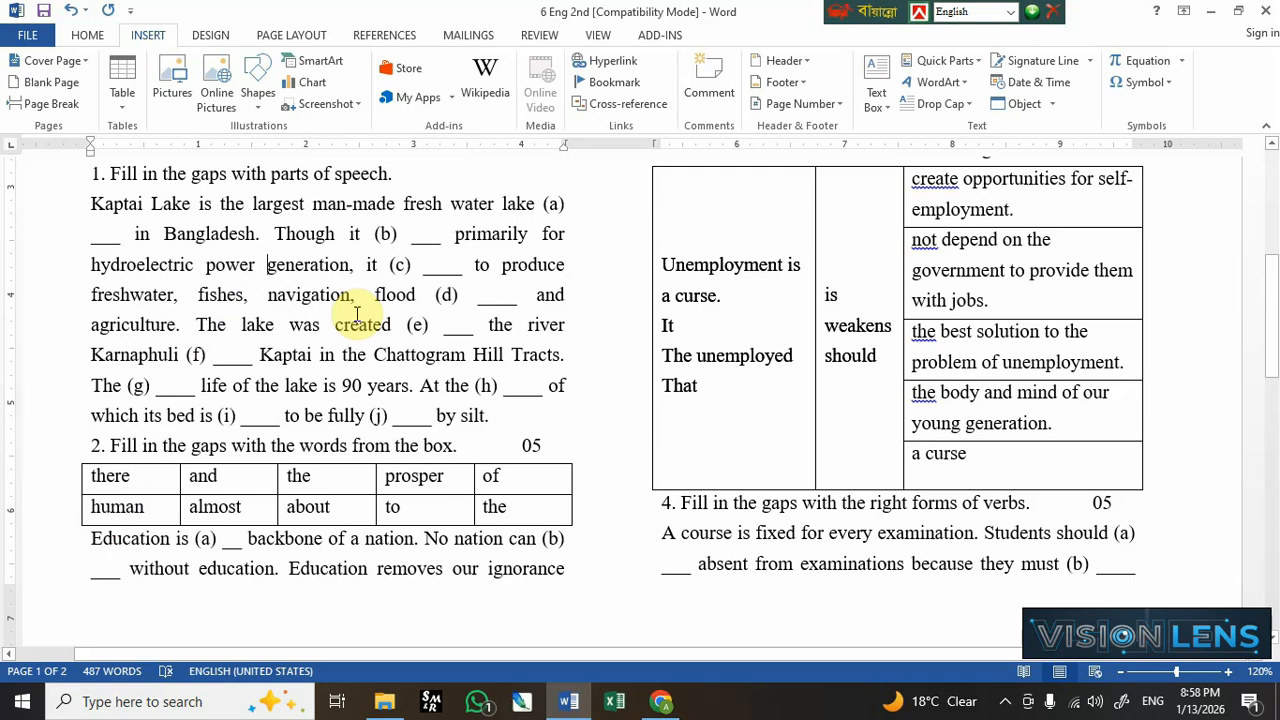
{"action": "scroll", "coordinate": [365, 314], "scroll_direction": "down", "scroll_amount": 10}
{"action": "scroll", "coordinate": [367, 314], "scroll_direction": "down", "scroll_amount": 5}
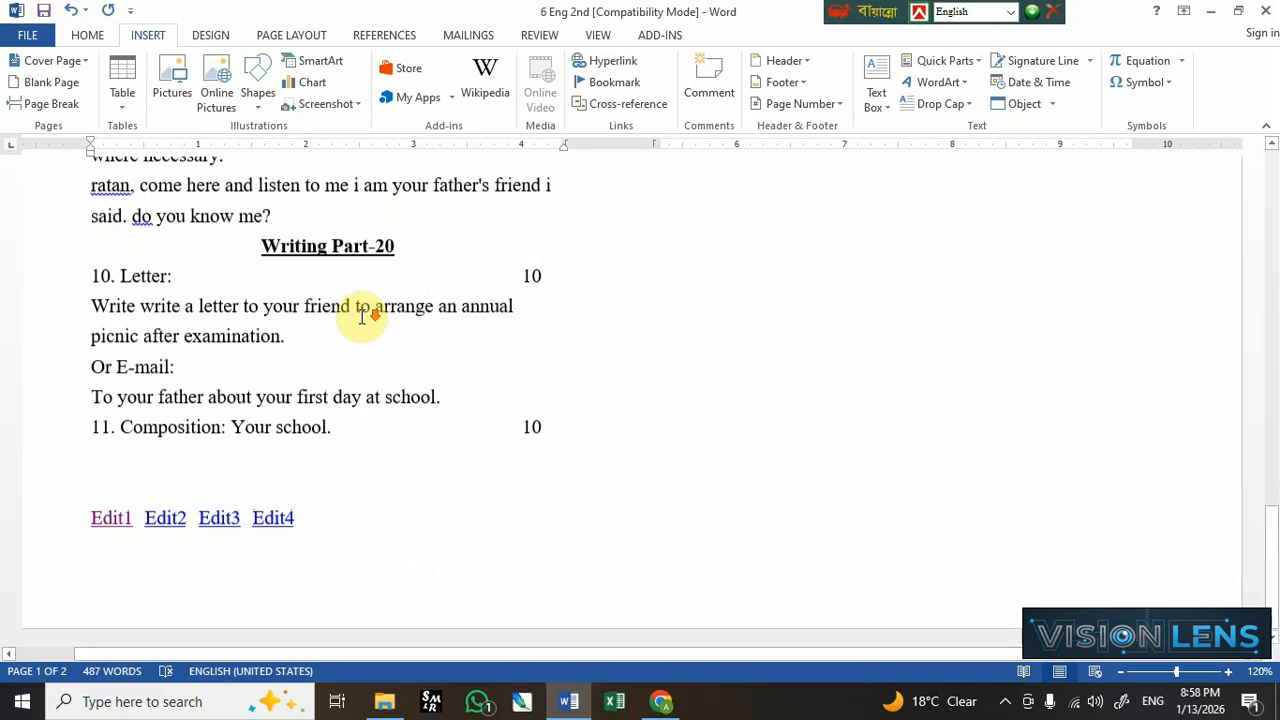
{"action": "left_click", "coordinate": [273, 521], "text": "ctrl"}
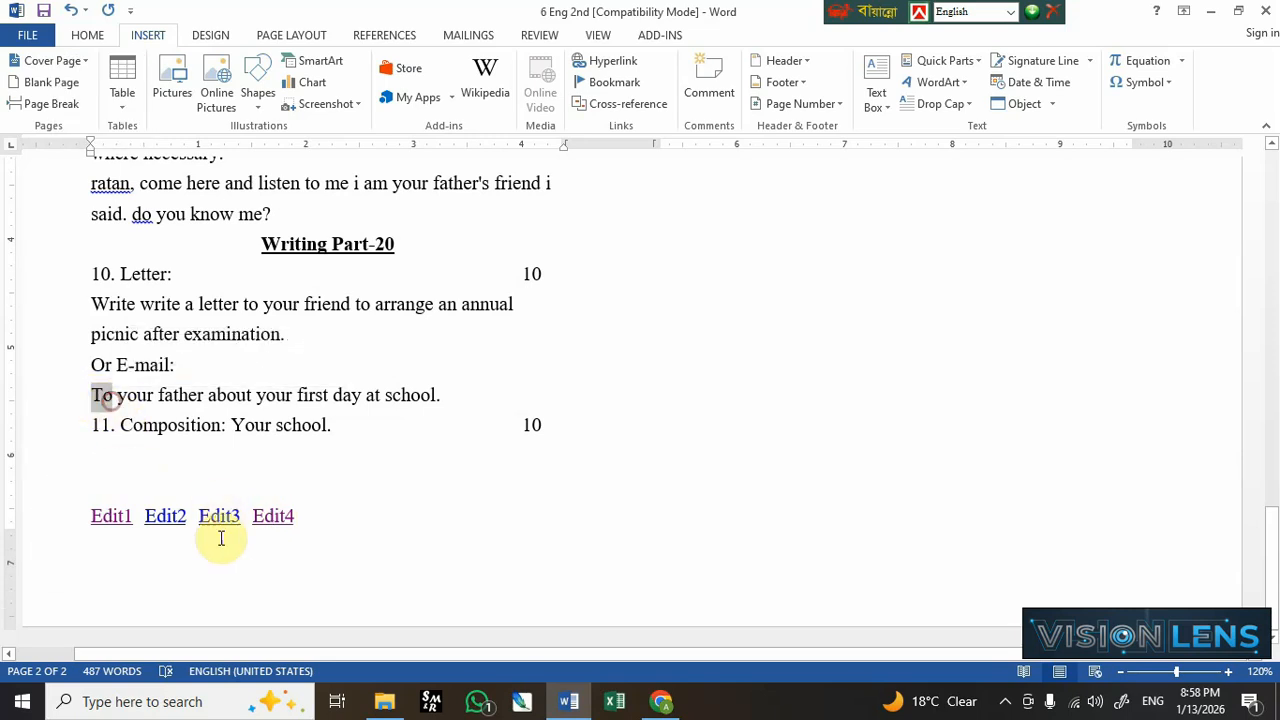
{"action": "left_click", "coordinate": [172, 520], "text": "ctrl"}
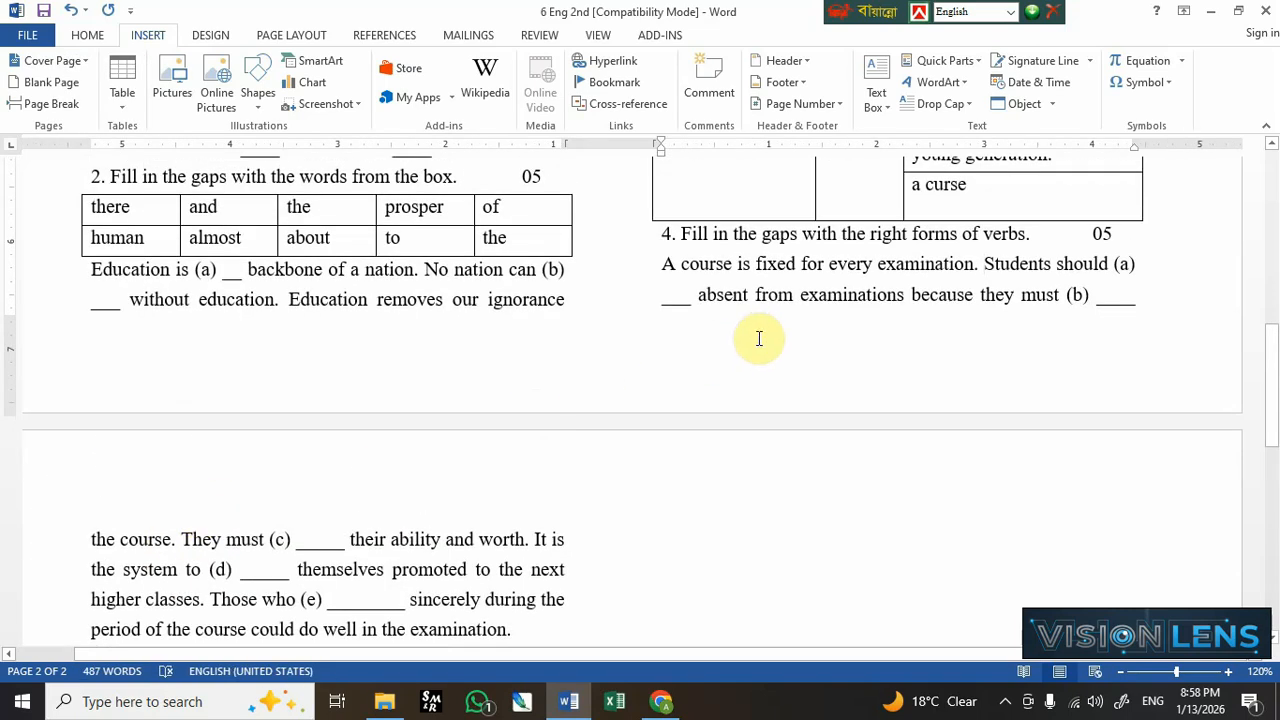